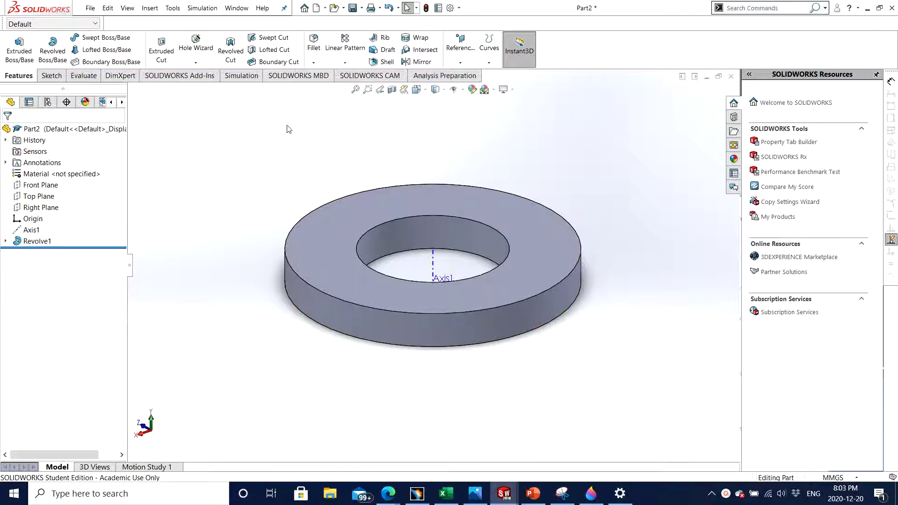
- Start a new sketch on the washer's top face
{"action": "middle_click_drag", "start_coordinate": [532, 337], "coordinate": [500, 369]}
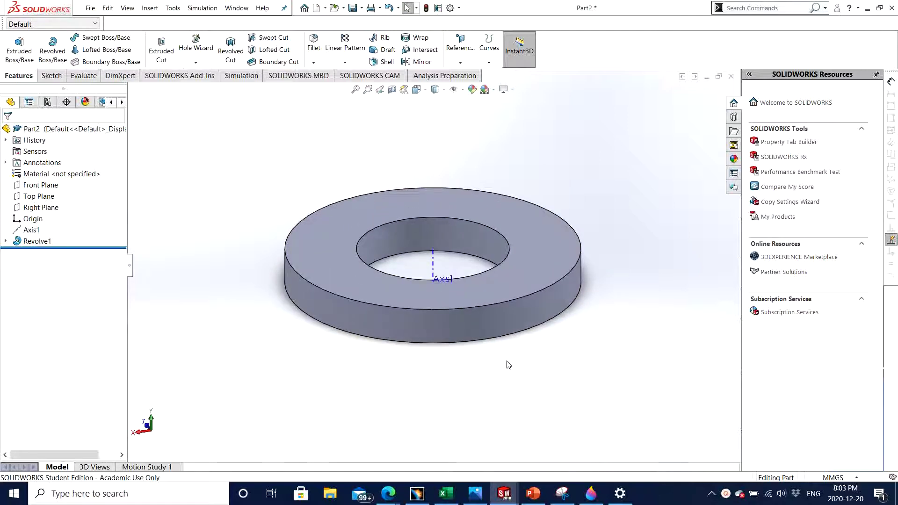
{"action": "mouse_move", "coordinate": [504, 494]}
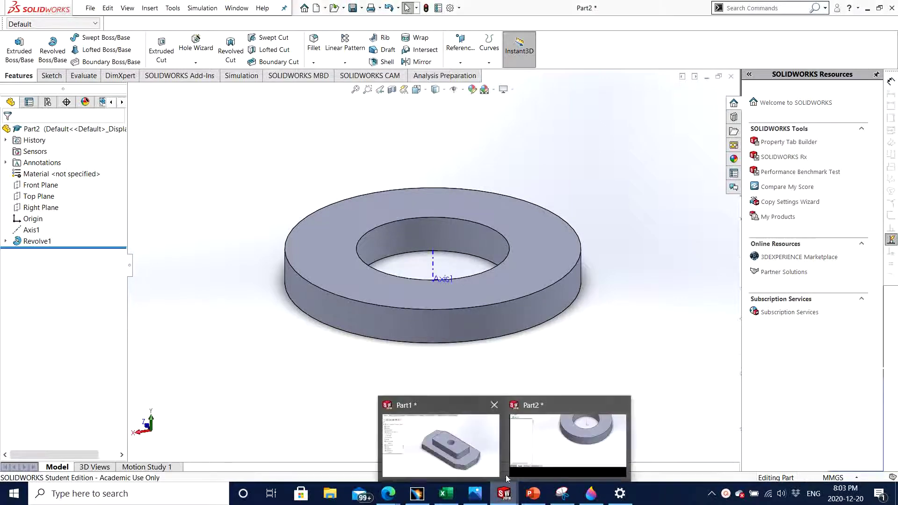
{"action": "mouse_move", "coordinate": [462, 440]}
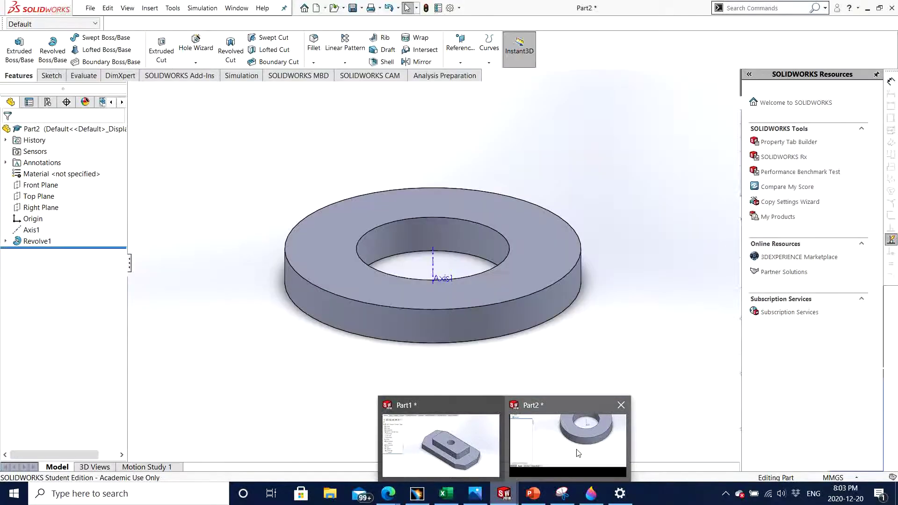
{"action": "left_click", "coordinate": [579, 454]}
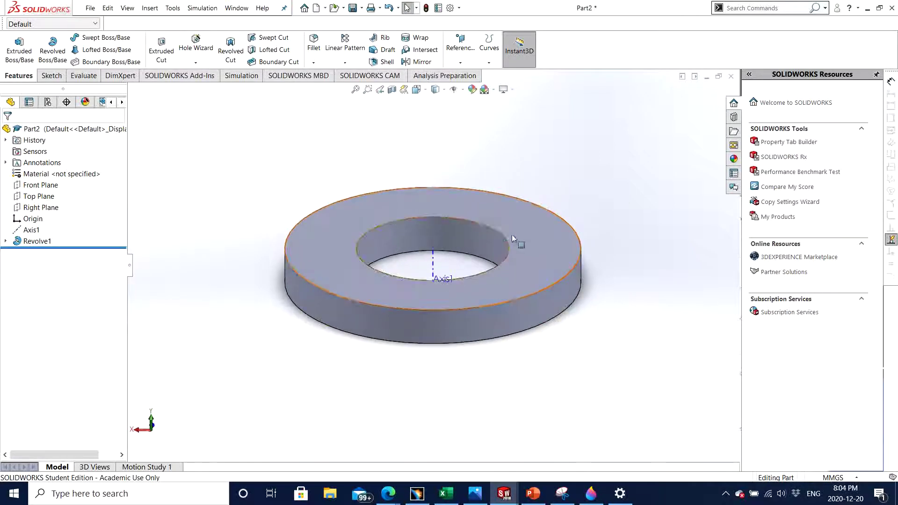
{"action": "middle_click_drag", "start_coordinate": [397, 268], "coordinate": [416, 301]}
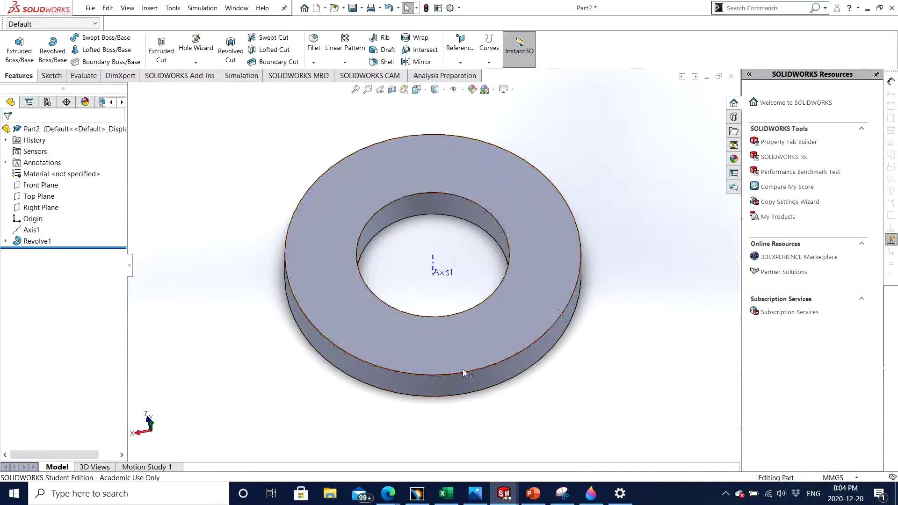
{"action": "middle_click_drag", "start_coordinate": [391, 345], "coordinate": [431, 305]}
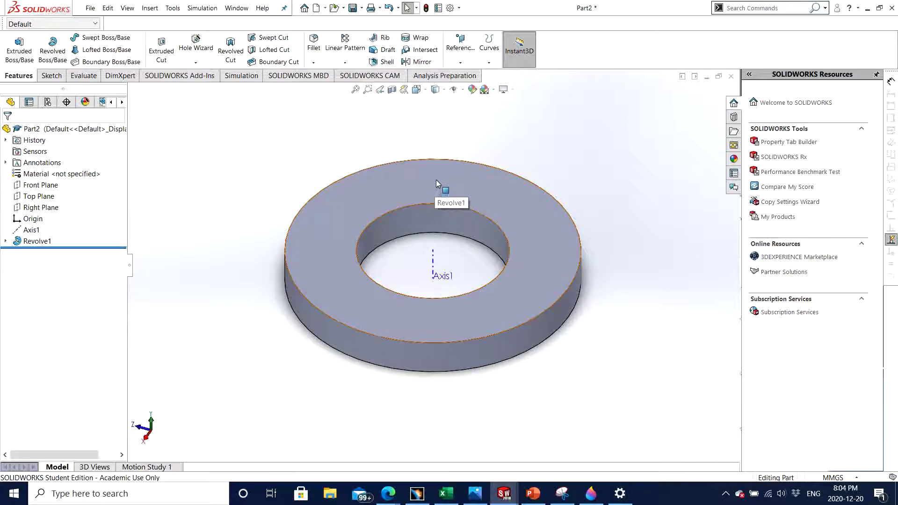
{"action": "left_click", "coordinate": [488, 181]}
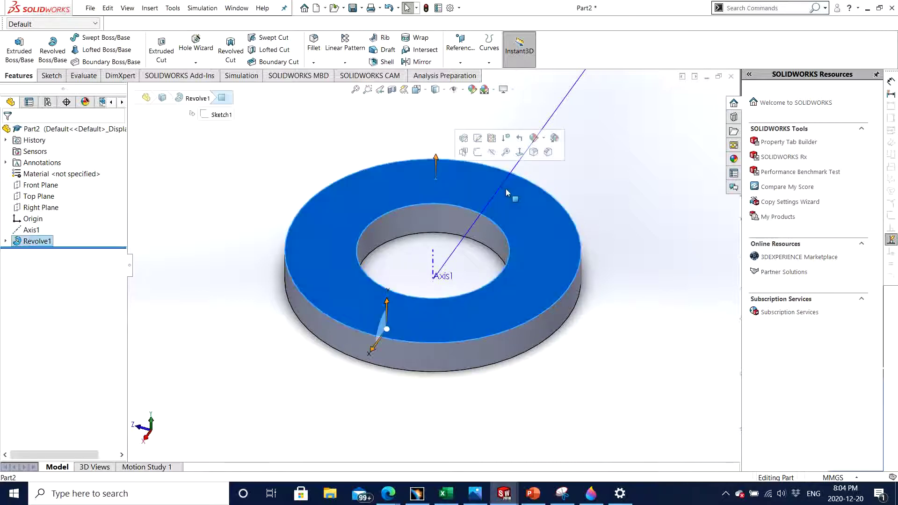
{"action": "left_click", "coordinate": [52, 76]}
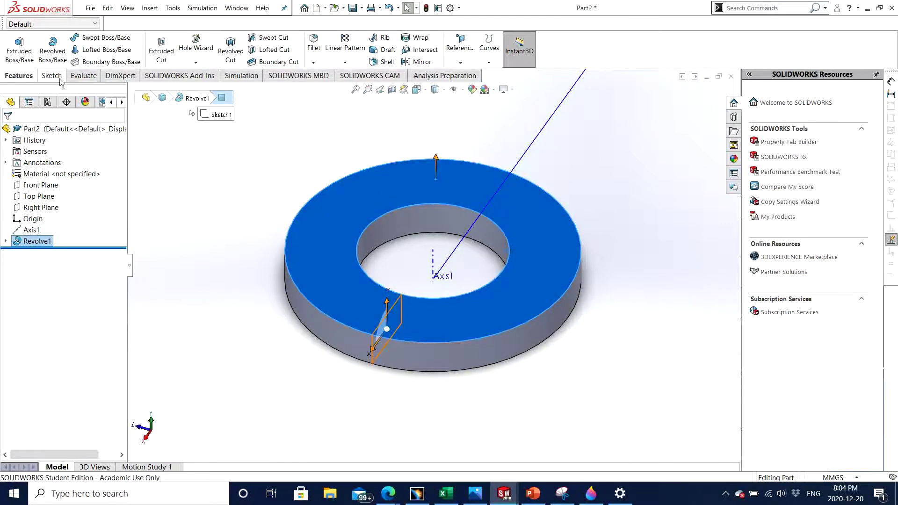
{"action": "left_click", "coordinate": [15, 41]}
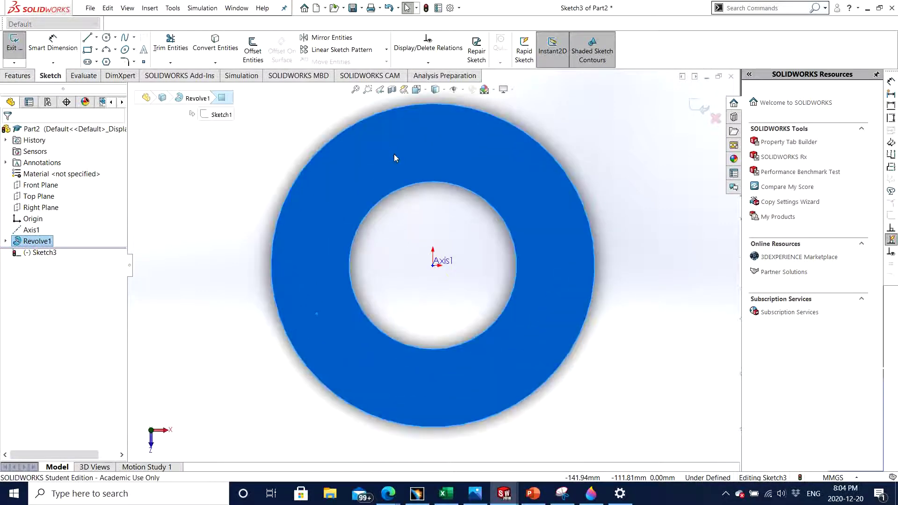
- Draw a circle on the ring above the origin and dimension it to Ø20
{"action": "left_click", "coordinate": [106, 37]}
{"action": "left_click", "coordinate": [433, 135]}
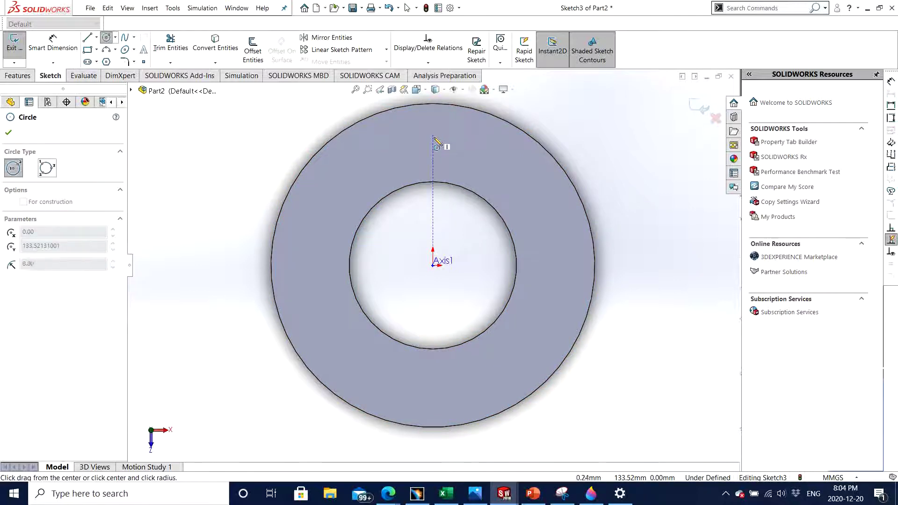
{"action": "left_click", "coordinate": [437, 124]}
{"action": "key", "text": "d"}
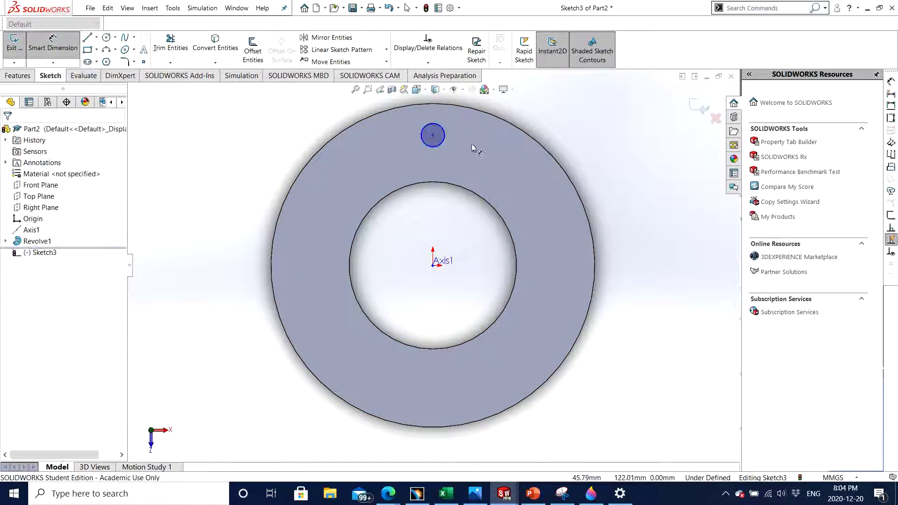
{"action": "left_click", "coordinate": [455, 135]}
{"action": "left_click", "coordinate": [601, 140]}
{"action": "type", "text": "20"}
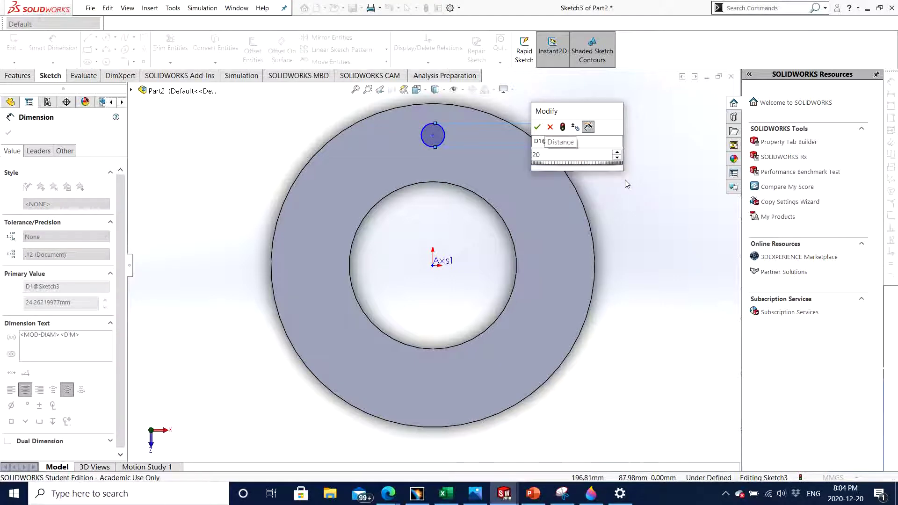
{"action": "key", "text": "Return"}
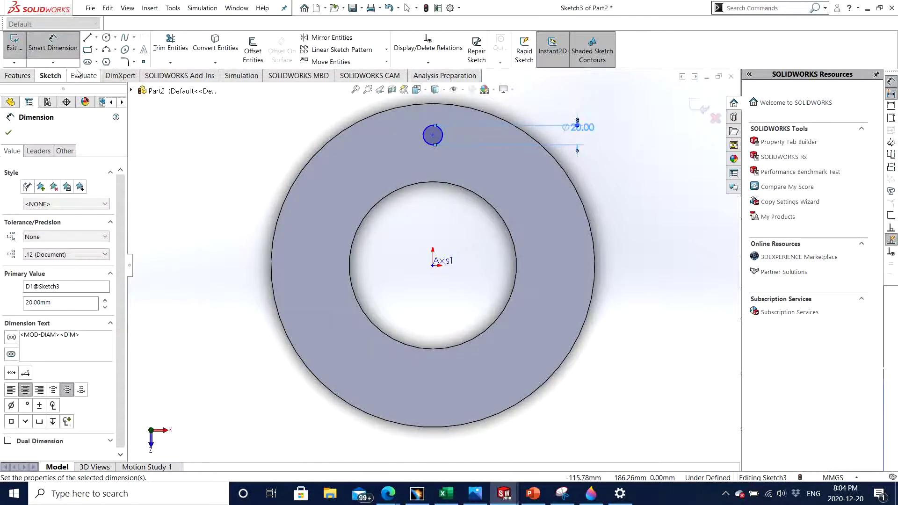
- Dimension the circle's centre 130 mm from the origin
{"action": "left_click", "coordinate": [434, 135]}
{"action": "left_click", "coordinate": [436, 267]}
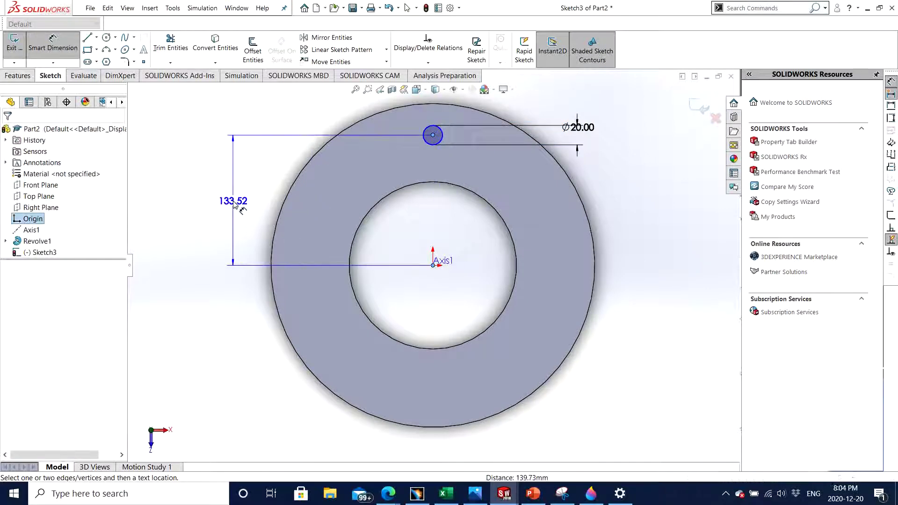
{"action": "left_click", "coordinate": [233, 201]}
{"action": "type", "text": "130"}
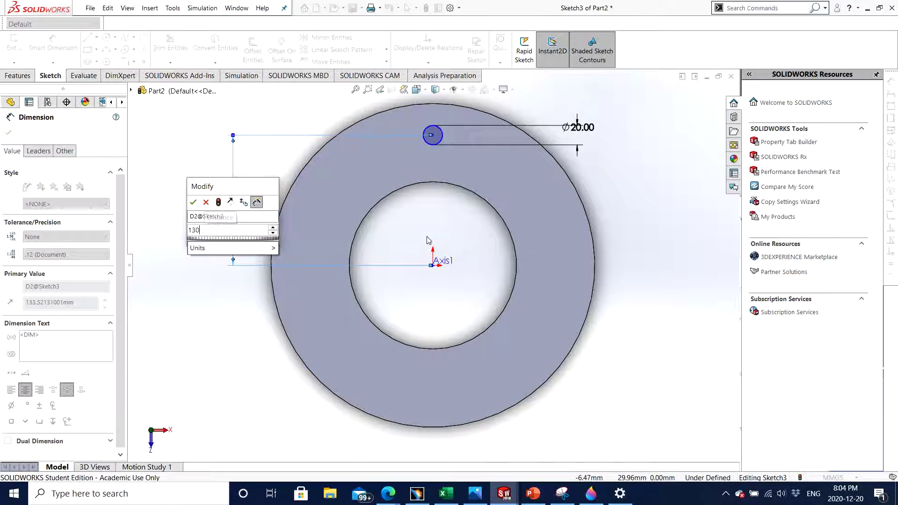
{"action": "key", "text": "Return"}
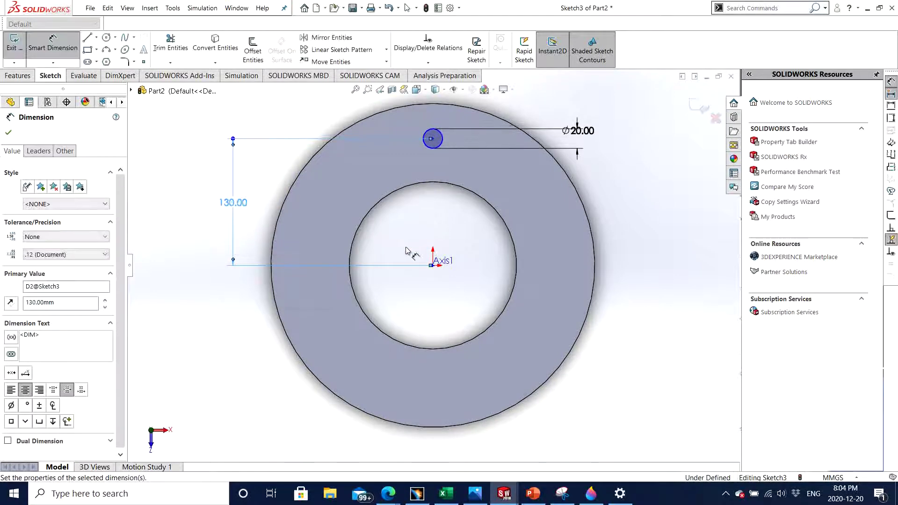
{"action": "left_click", "coordinate": [8, 133]}
{"action": "key", "text": "Escape"}
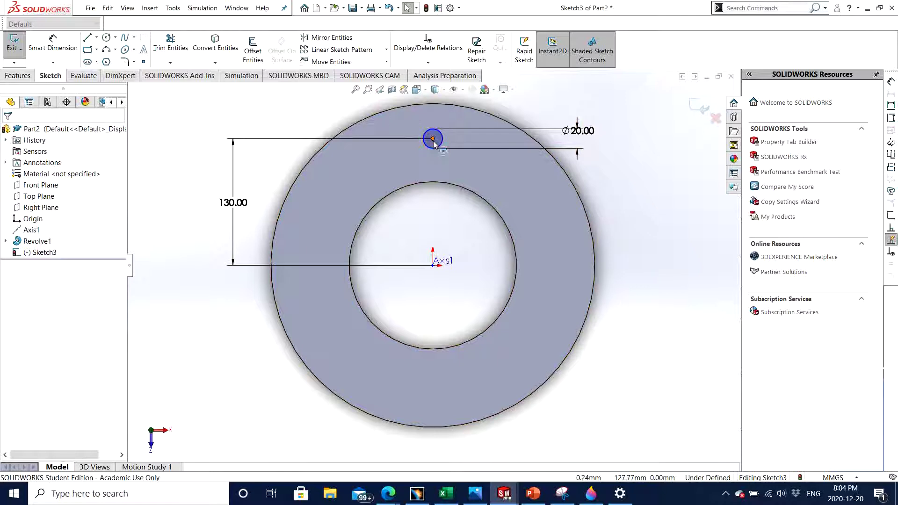
- Add a Vertical relation between the circle centre and the origin
{"action": "left_click", "coordinate": [433, 140]}
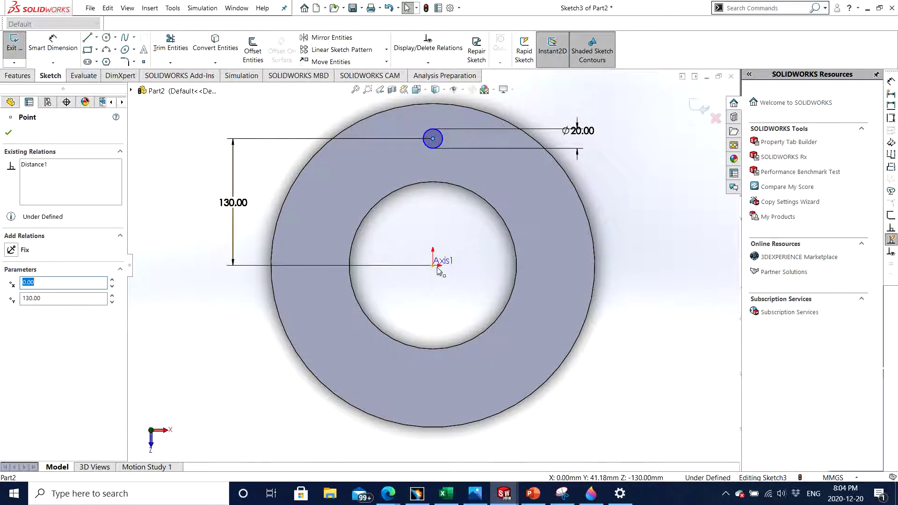
{"action": "left_click", "coordinate": [433, 266], "text": "ctrl"}
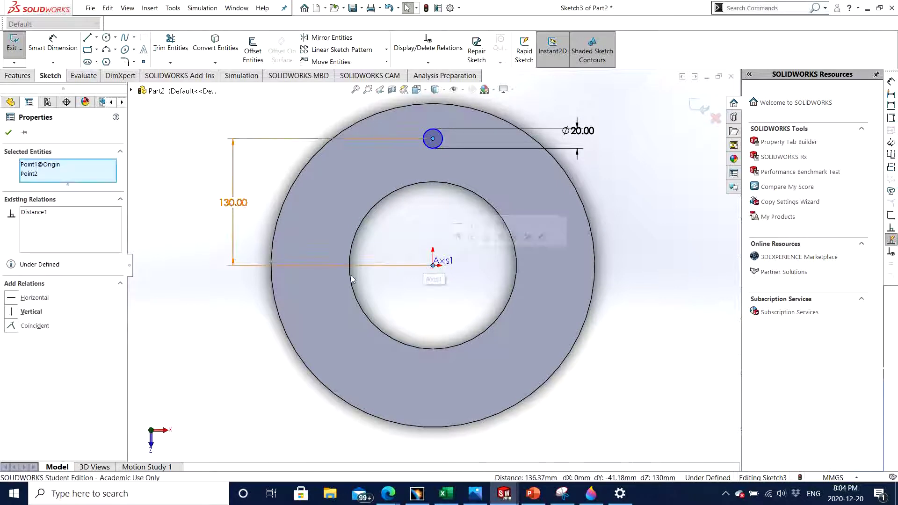
{"action": "left_click", "coordinate": [31, 312]}
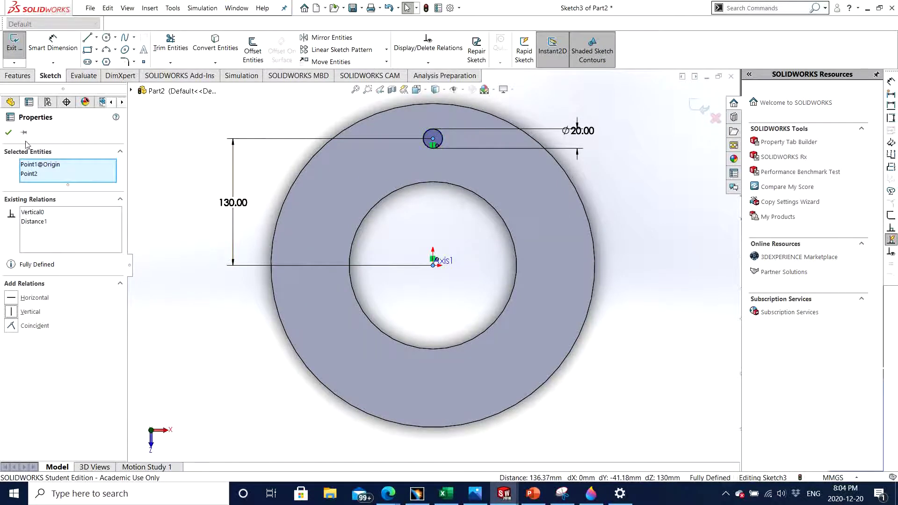
{"action": "left_click", "coordinate": [8, 132]}
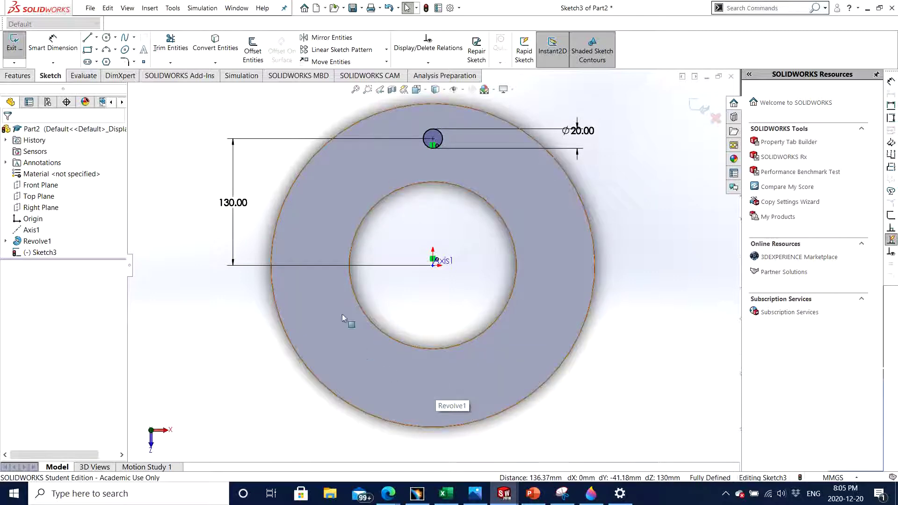
- Extrude-cut the Ø20 circle through the washer as Cut-Extrude2 and inspect the hole
{"action": "key", "text": "ctrl+7"}
{"action": "left_click", "coordinate": [18, 75]}
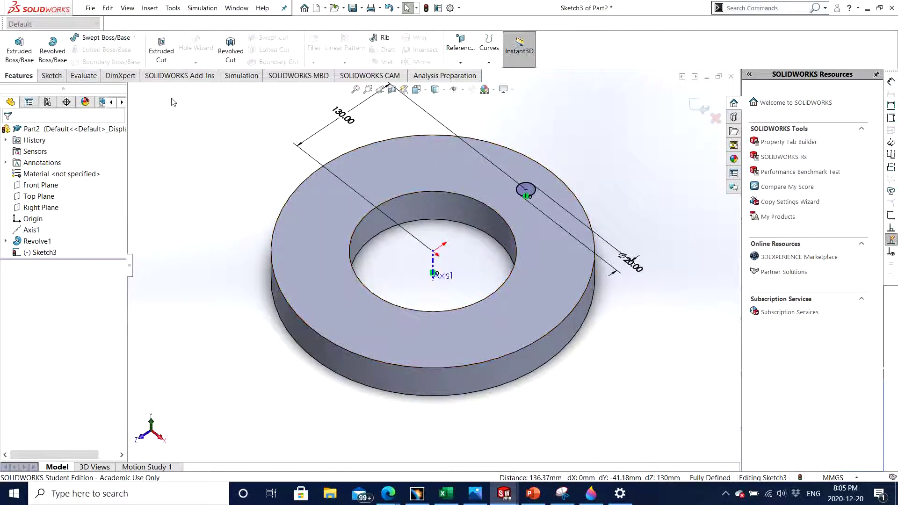
{"action": "left_click", "coordinate": [161, 49]}
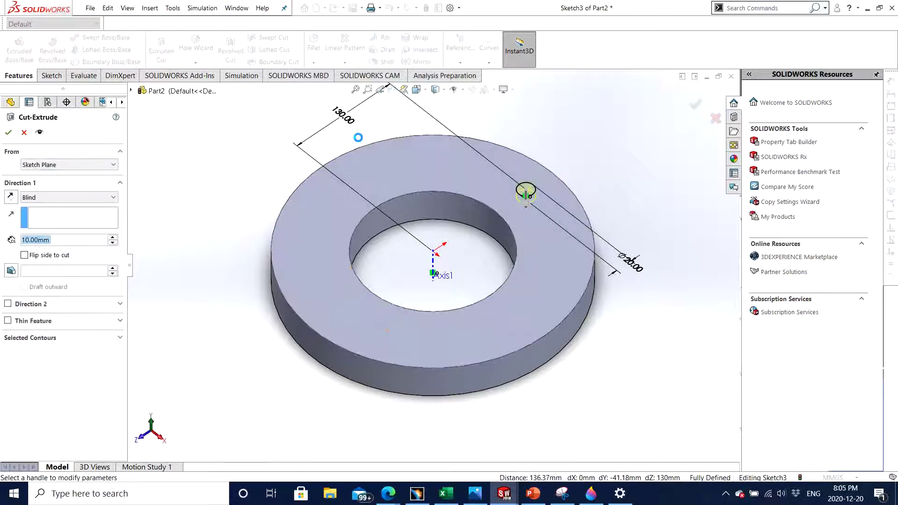
{"action": "left_click", "coordinate": [9, 133]}
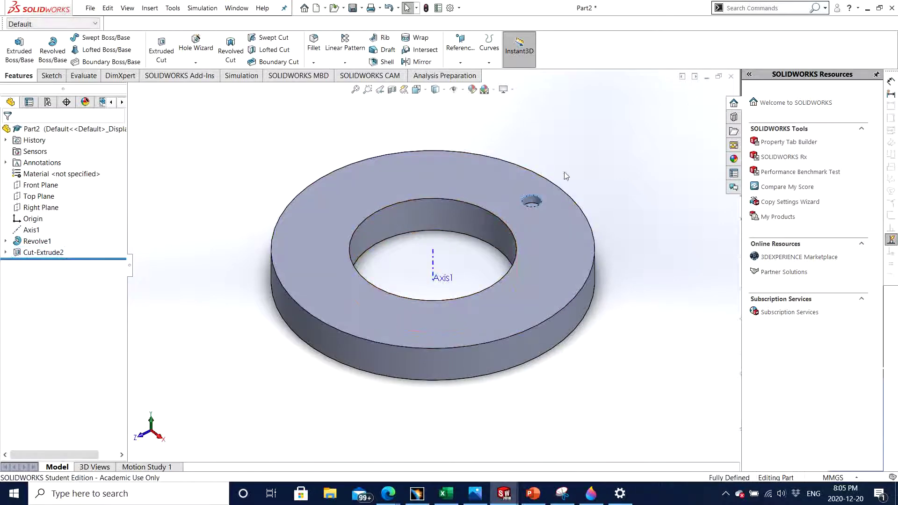
{"action": "middle_click_drag", "start_coordinate": [537, 206], "coordinate": [421, 255]}
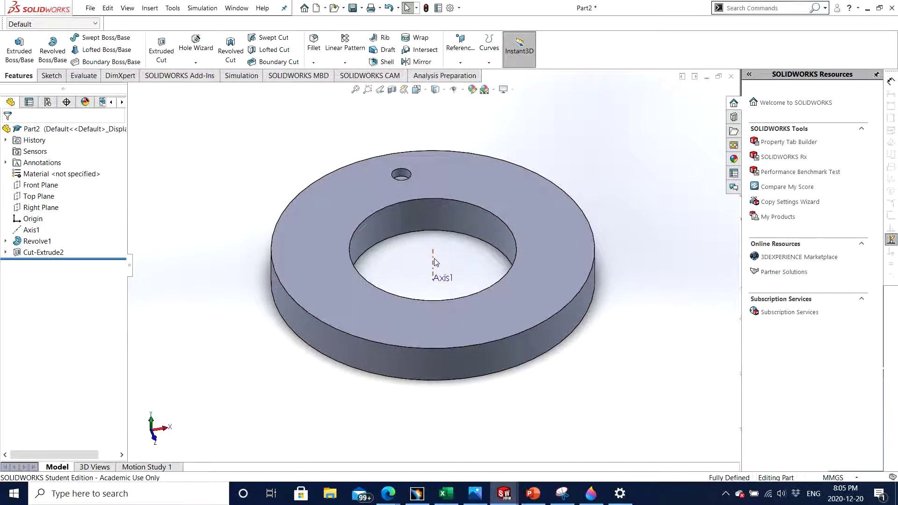
{"action": "middle_click_drag", "start_coordinate": [435, 269], "coordinate": [456, 276]}
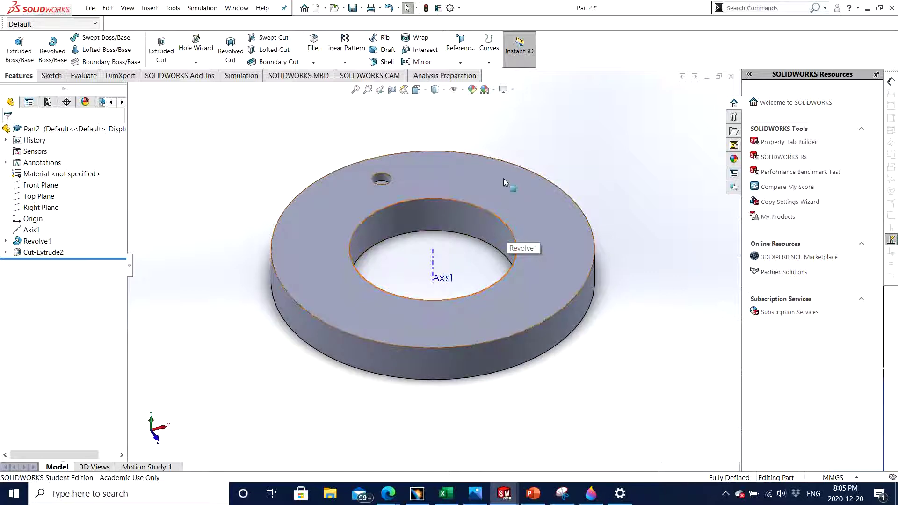
{"action": "middle_click_drag", "start_coordinate": [489, 225], "coordinate": [473, 208]}
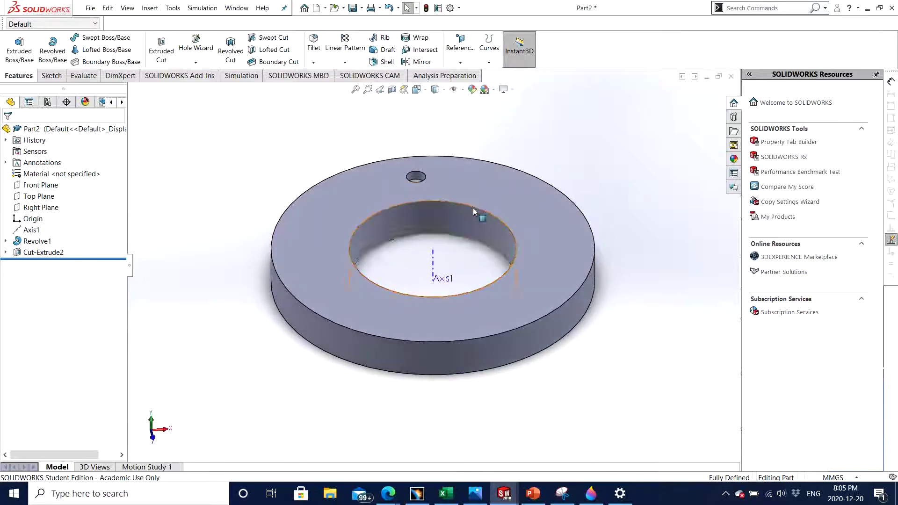
{"action": "left_click", "coordinate": [461, 64]}
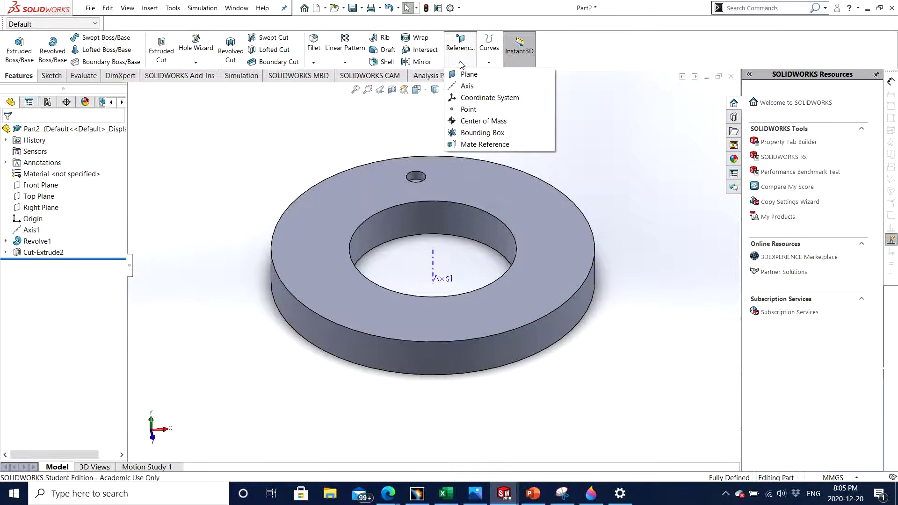
{"action": "left_click", "coordinate": [468, 86]}
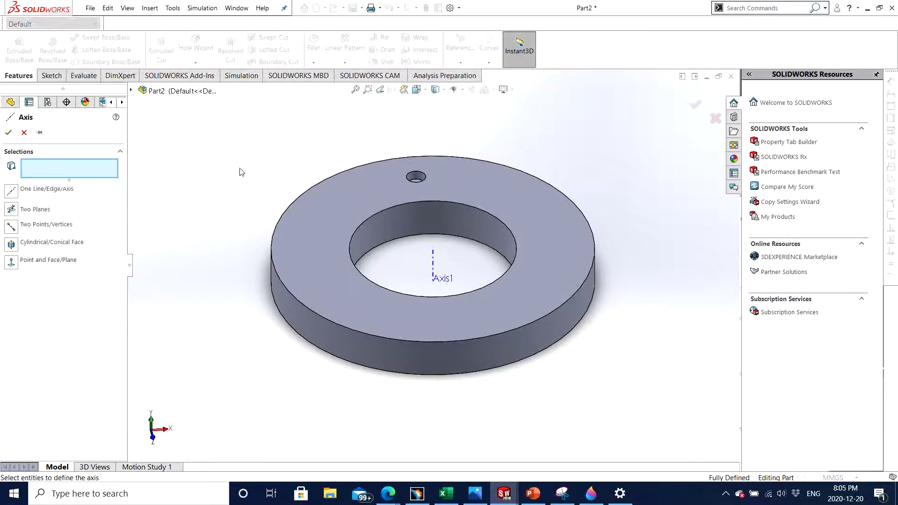
{"action": "left_click", "coordinate": [40, 213]}
{"action": "left_click", "coordinate": [131, 90]}
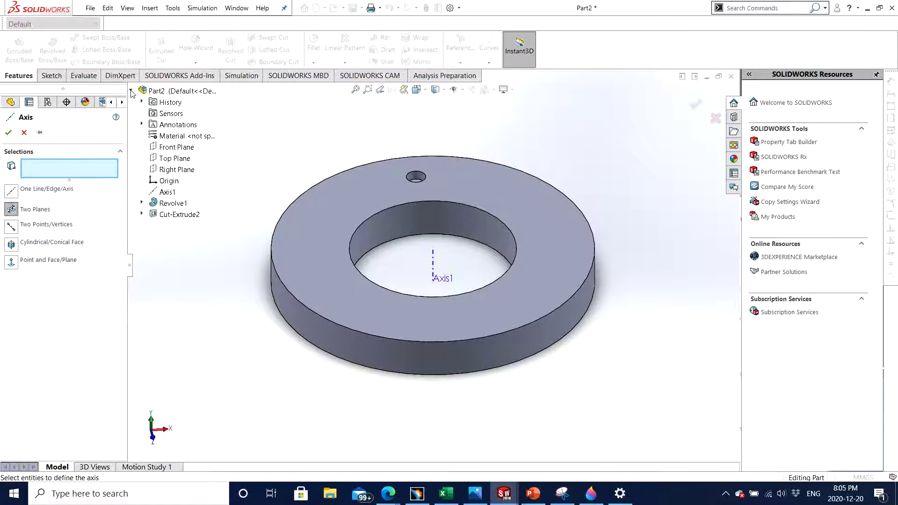
{"action": "left_click", "coordinate": [170, 147]}
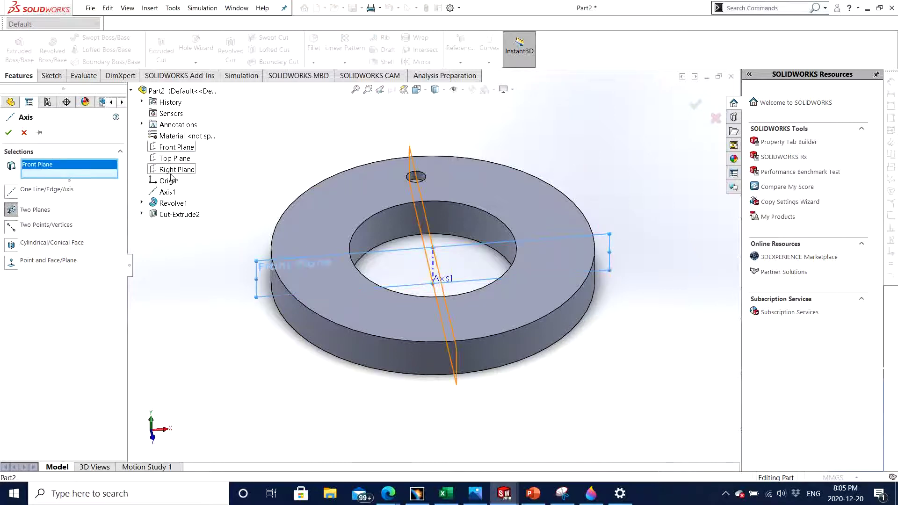
{"action": "left_click", "coordinate": [171, 175]}
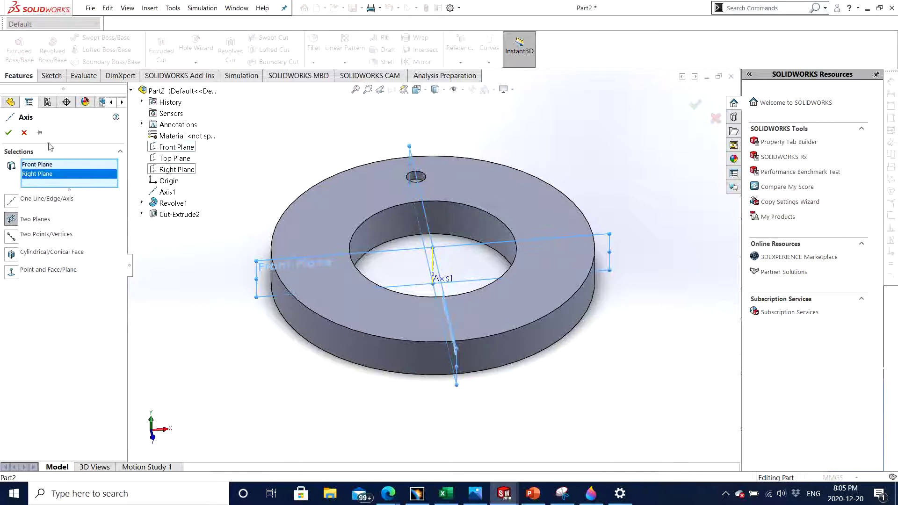
{"action": "middle_click_drag", "start_coordinate": [421, 266], "coordinate": [442, 270]}
{"action": "scroll", "coordinate": [441, 270], "scroll_direction": "down", "scroll_amount": 3}
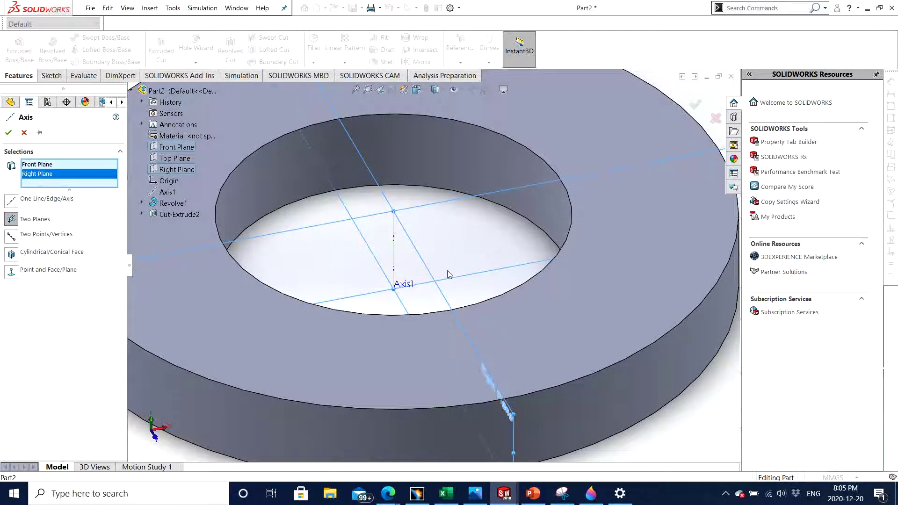
{"action": "left_click", "coordinate": [27, 135]}
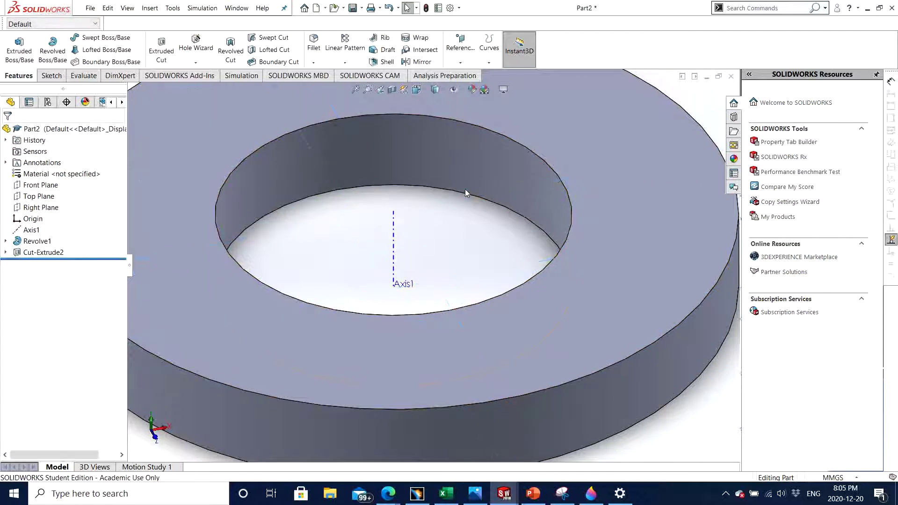
{"action": "scroll", "coordinate": [473, 214], "scroll_direction": "up", "scroll_amount": 5}
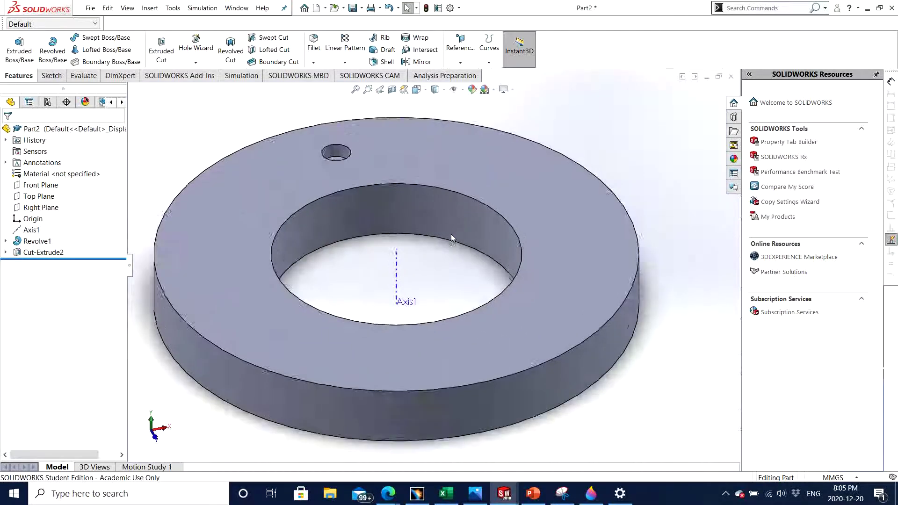
{"action": "middle_click_drag", "start_coordinate": [433, 285], "coordinate": [395, 296]}
- Start a Circular Pattern, CirPattern2, and ready its Direction 1 axis field
{"action": "middle_click_drag", "start_coordinate": [358, 154], "coordinate": [391, 232]}
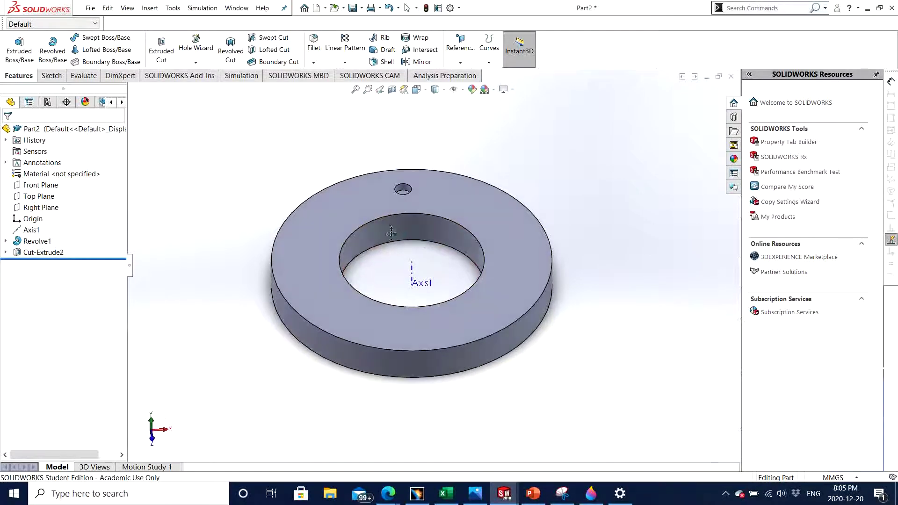
{"action": "left_click", "coordinate": [355, 66]}
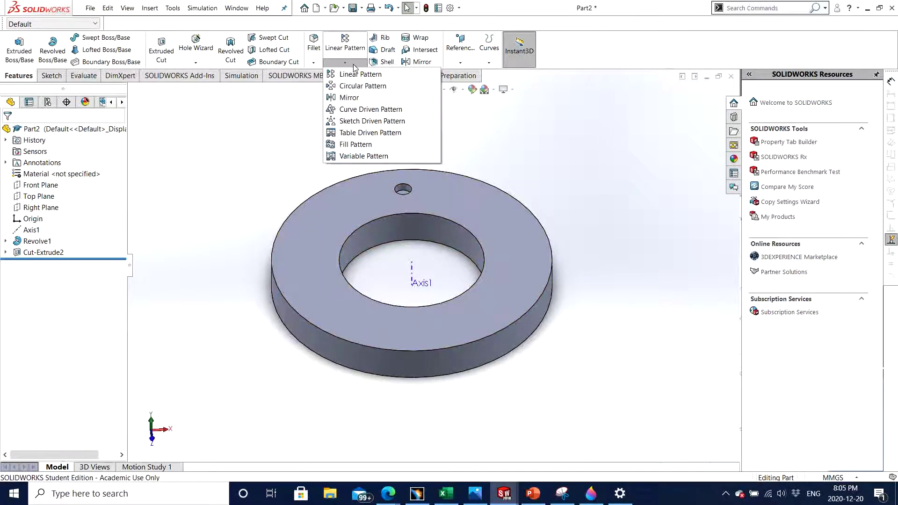
{"action": "left_click", "coordinate": [347, 87]}
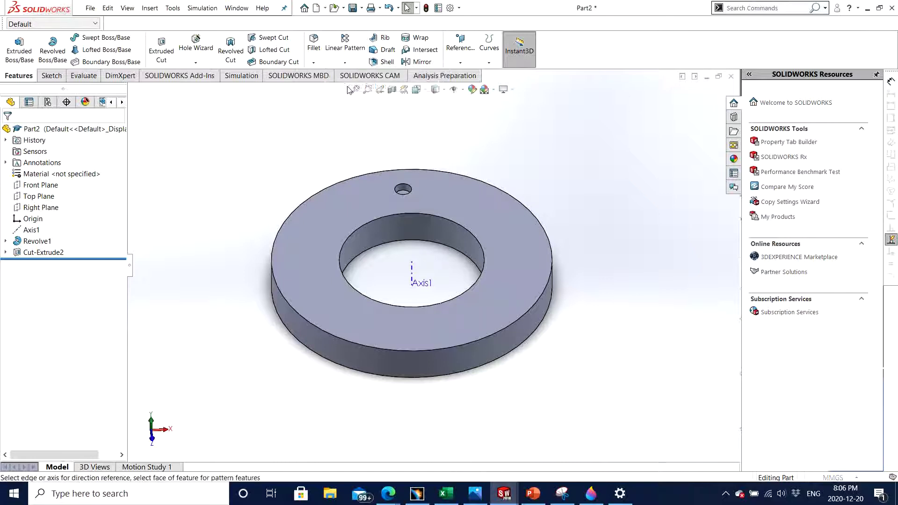
{"action": "middle_click_drag", "start_coordinate": [317, 220], "coordinate": [344, 212]}
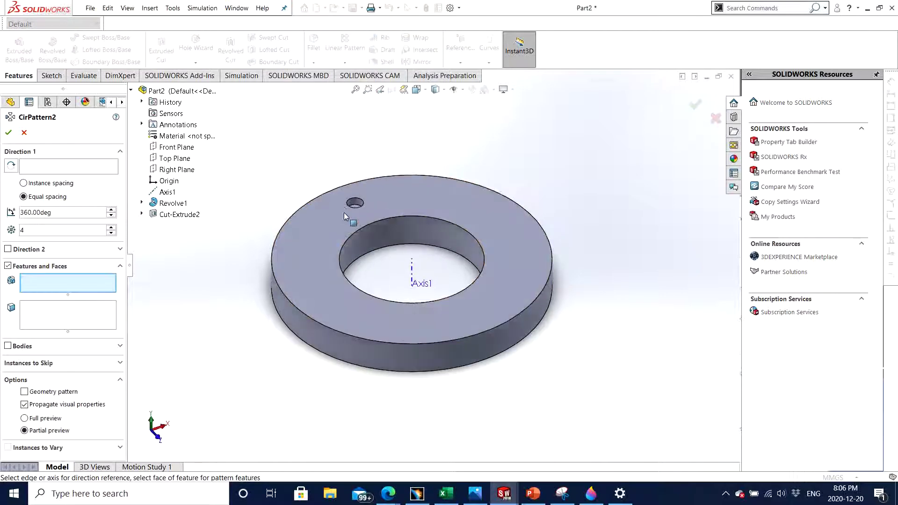
{"action": "middle_click_drag", "start_coordinate": [415, 280], "coordinate": [419, 281]}
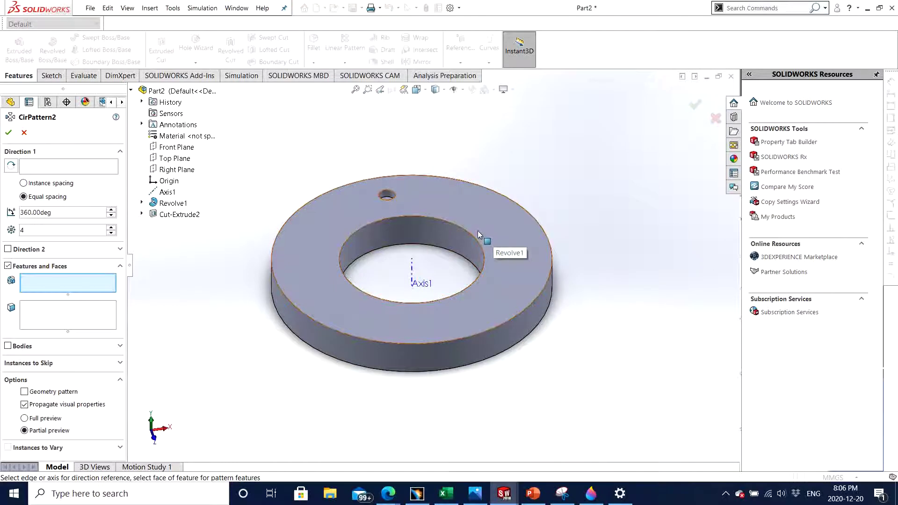
{"action": "left_click", "coordinate": [42, 167]}
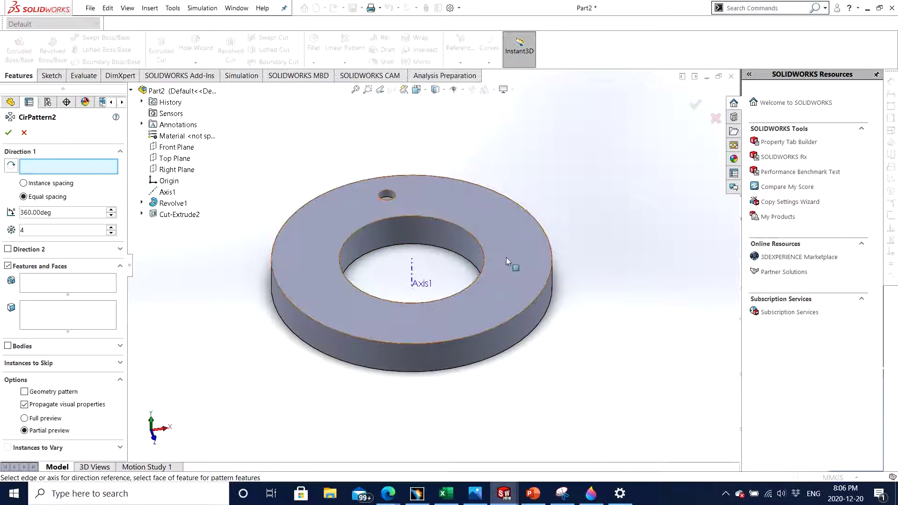
- Set Axis1 as the pattern axis and Cut-Extrude2 as the feature to repeat
{"action": "left_click", "coordinate": [412, 270]}
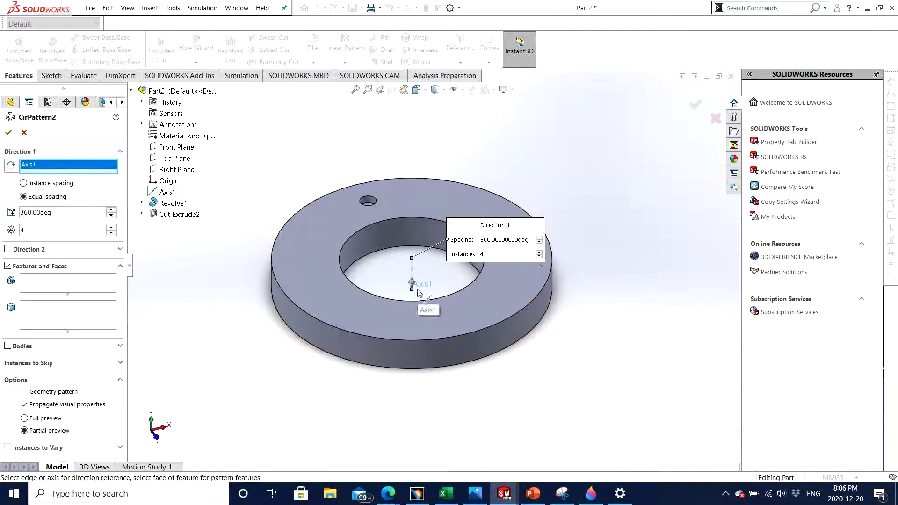
{"action": "left_click", "coordinate": [53, 287]}
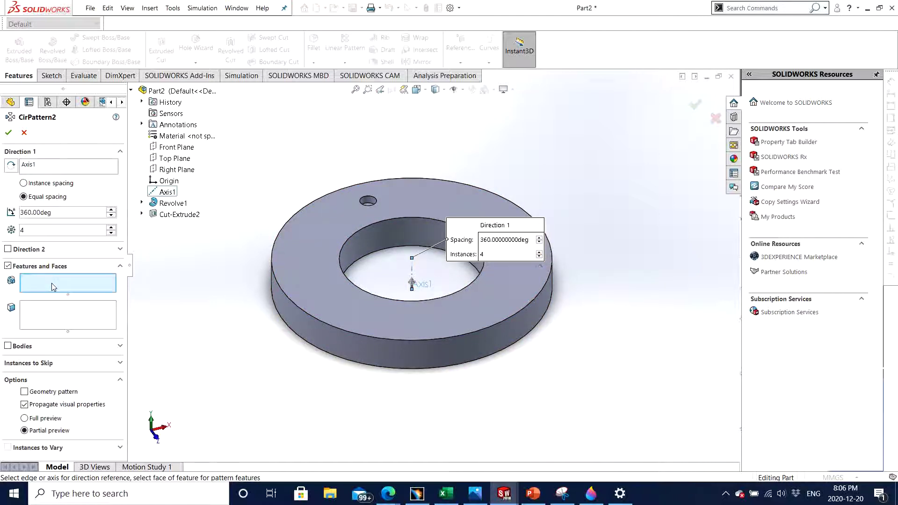
{"action": "left_click", "coordinate": [163, 216]}
{"action": "middle_click_drag", "start_coordinate": [220, 285], "coordinate": [214, 294]}
{"action": "middle_click_drag", "start_coordinate": [434, 324], "coordinate": [295, 308]}
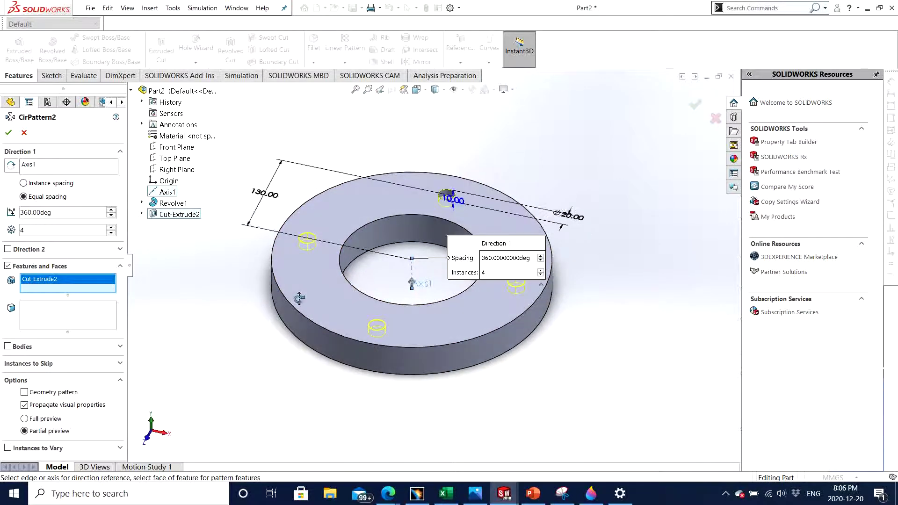
- Raise the circular pattern's instance count to 10
{"action": "left_click", "coordinate": [111, 228]}
{"action": "left_click", "coordinate": [112, 228]}
{"action": "left_click", "coordinate": [112, 227]}
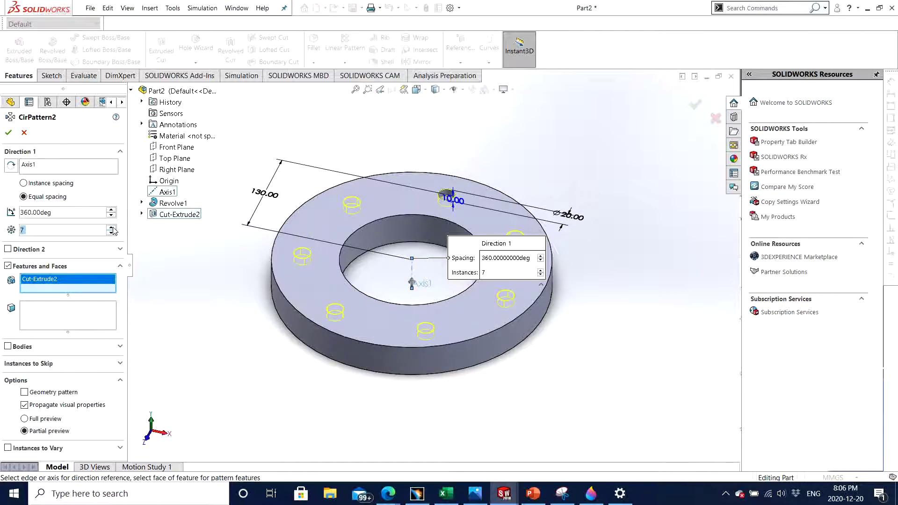
{"action": "left_click", "coordinate": [111, 228]}
{"action": "left_click", "coordinate": [111, 228]}
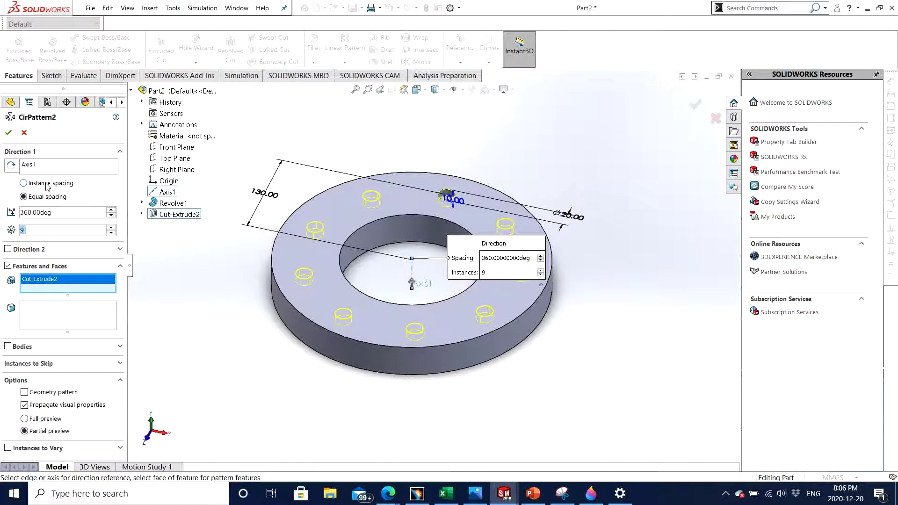
- Try Instance spacing with an angle of 360/10 (36°)
{"action": "left_click", "coordinate": [25, 183]}
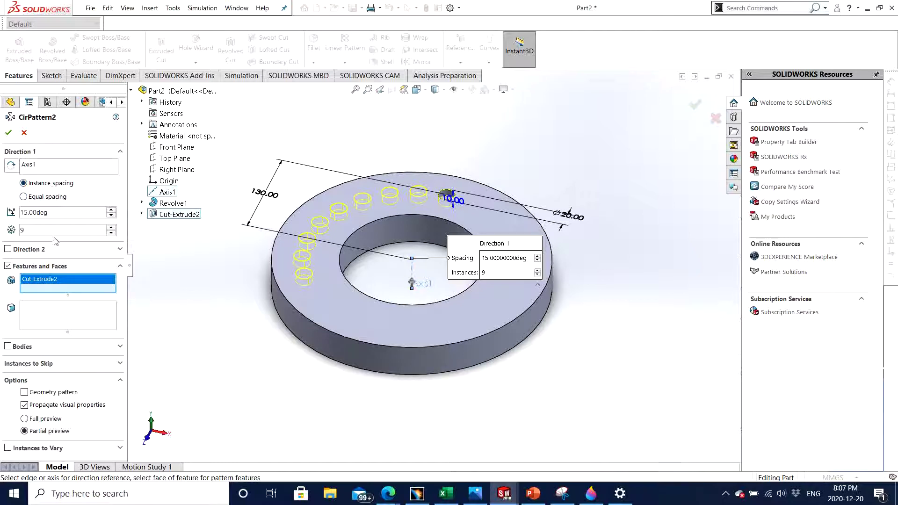
{"action": "key", "text": "Right"}
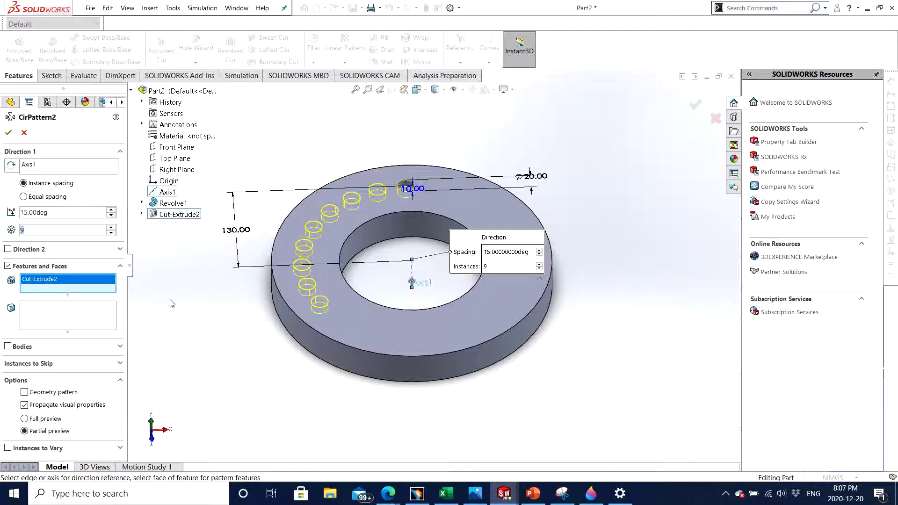
{"action": "type", "text": "0"}
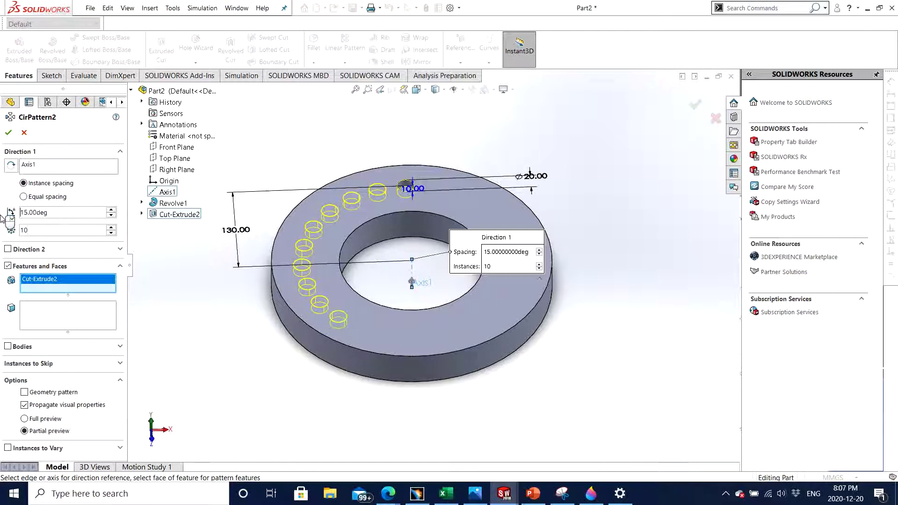
{"action": "left_click_drag", "start_coordinate": [70, 213], "coordinate": [7, 212]}
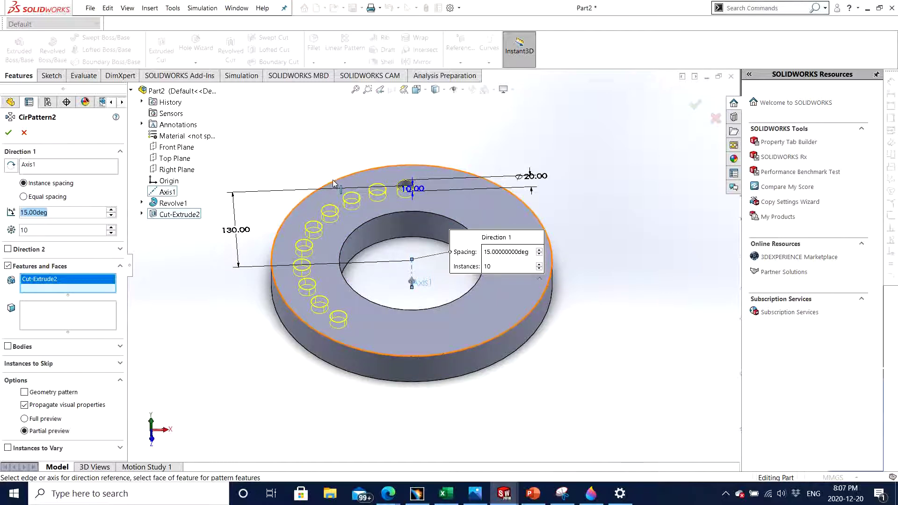
{"action": "type", "text": "360"}
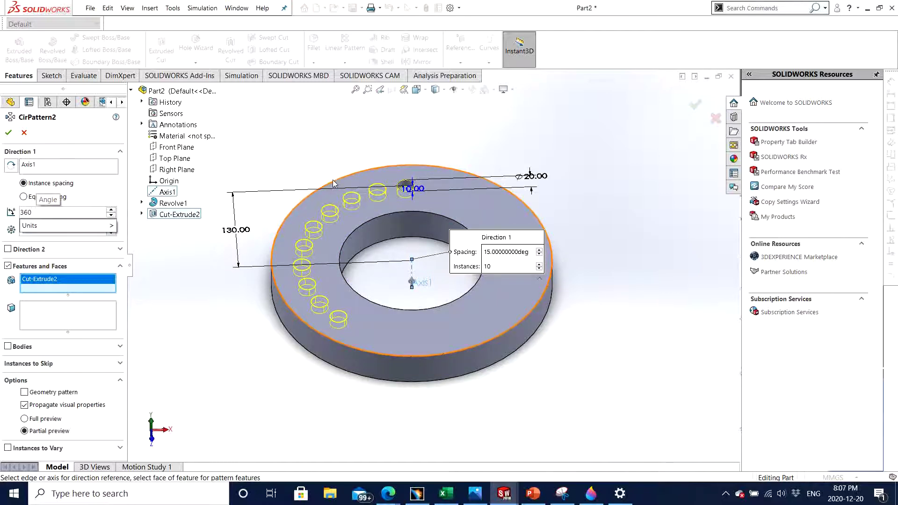
{"action": "type", "text": "/10"}
{"action": "key", "text": "Return"}
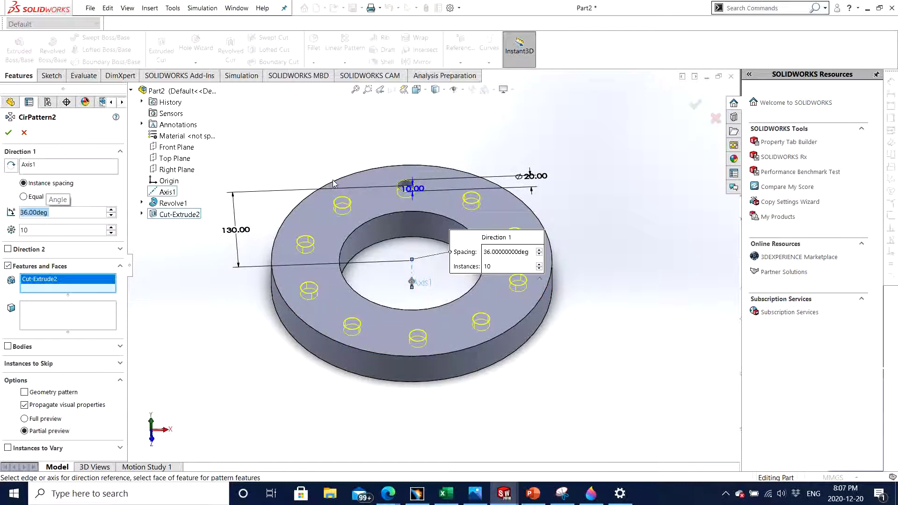
- Switch to Equal spacing over 360° and check the ten-hole preview
{"action": "left_click", "coordinate": [23, 196]}
{"action": "middle_click_drag", "start_coordinate": [378, 272], "coordinate": [313, 285]}
{"action": "middle_click_drag", "start_coordinate": [423, 358], "coordinate": [370, 304]}
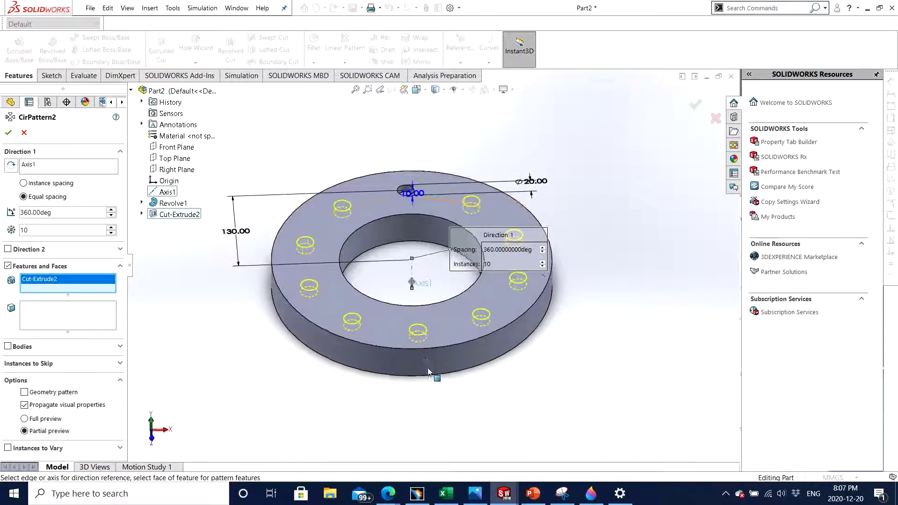
- Confirm CirPattern2 and orbit to inspect the ten holes around the washer
{"action": "left_click", "coordinate": [8, 133]}
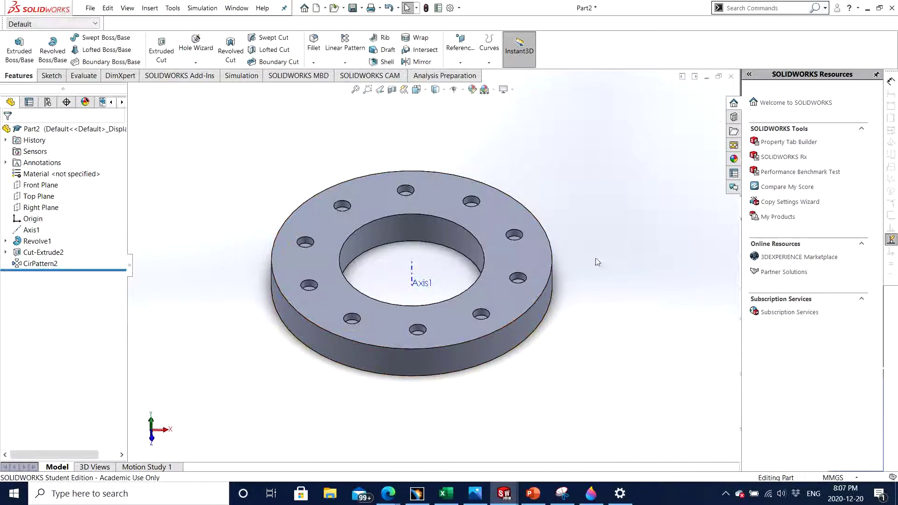
{"action": "middle_click_drag", "start_coordinate": [580, 291], "coordinate": [477, 301]}
{"action": "middle_click_drag", "start_coordinate": [570, 251], "coordinate": [544, 280]}
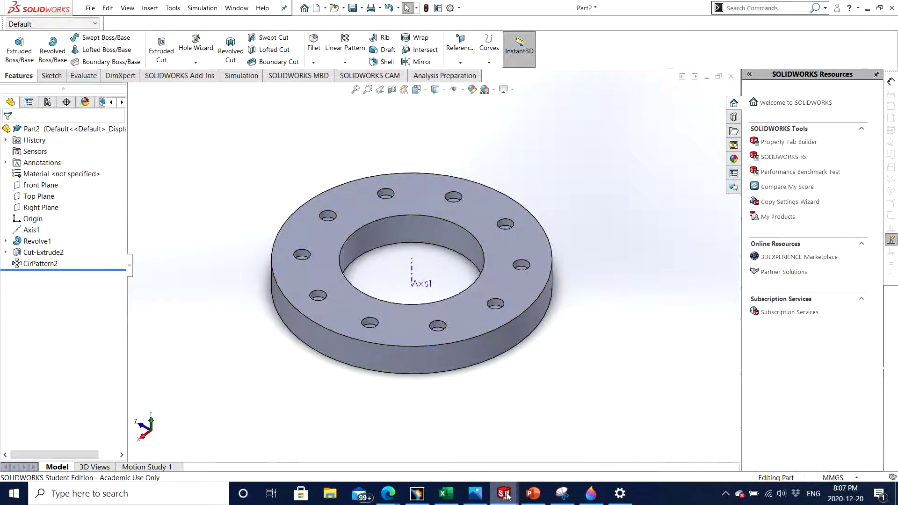
- Switch to the Part1 block window and orient the view
{"action": "mouse_move", "coordinate": [504, 493]}
{"action": "left_click", "coordinate": [459, 448]}
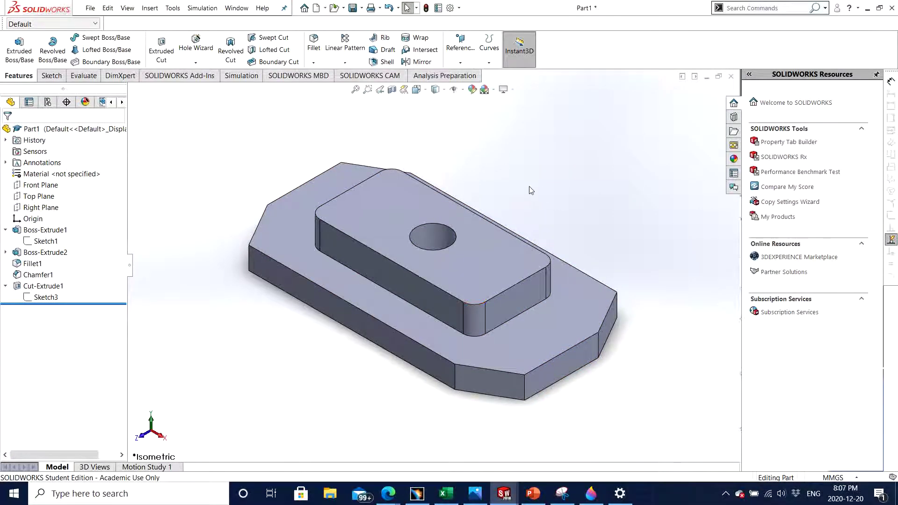
{"action": "scroll", "coordinate": [531, 191], "scroll_direction": "up", "scroll_amount": 3}
{"action": "middle_click_drag", "start_coordinate": [397, 336], "coordinate": [412, 314]}
- Start a sketch on the boss's top face and convert its edges into sketch lines
{"action": "left_click", "coordinate": [352, 273]}
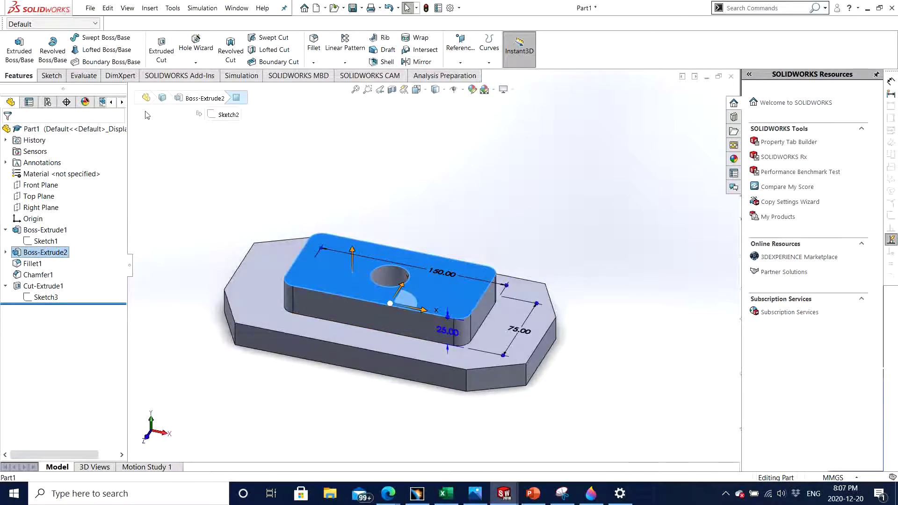
{"action": "left_click", "coordinate": [45, 75]}
{"action": "left_click", "coordinate": [14, 47]}
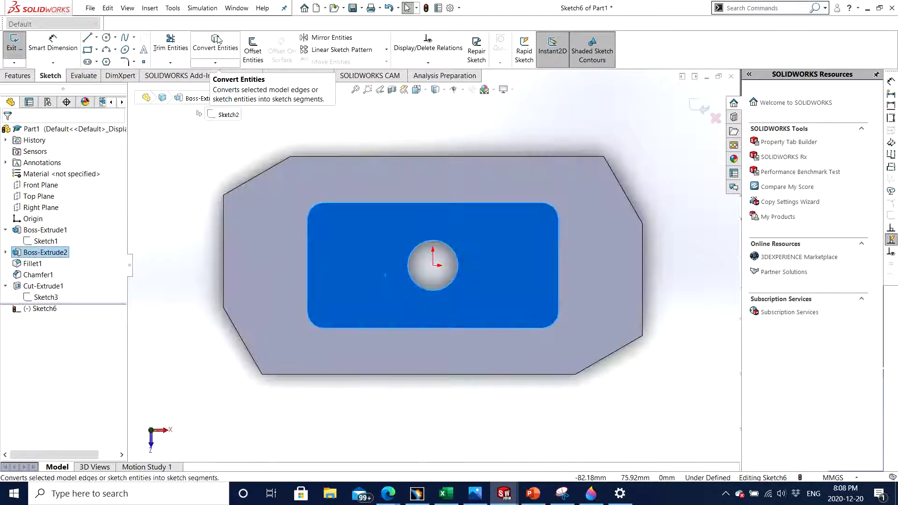
{"action": "left_click", "coordinate": [218, 40]}
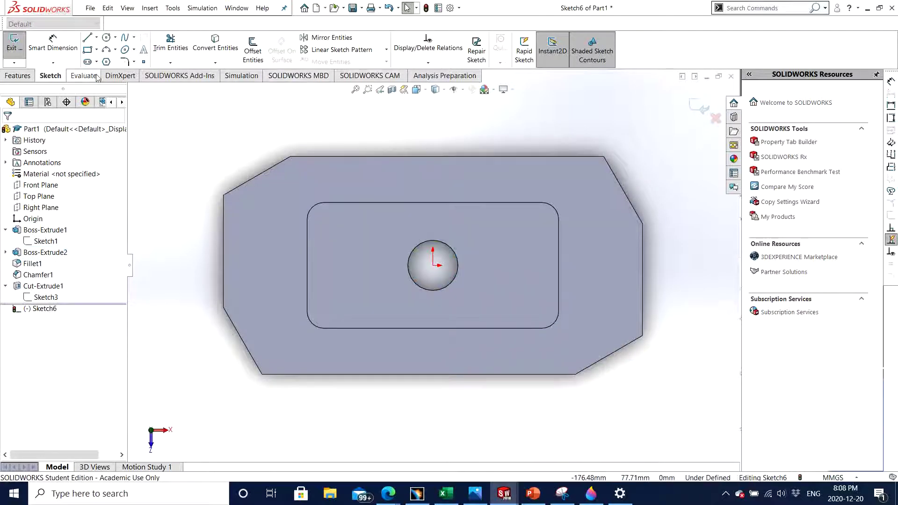
{"action": "left_click", "coordinate": [107, 41]}
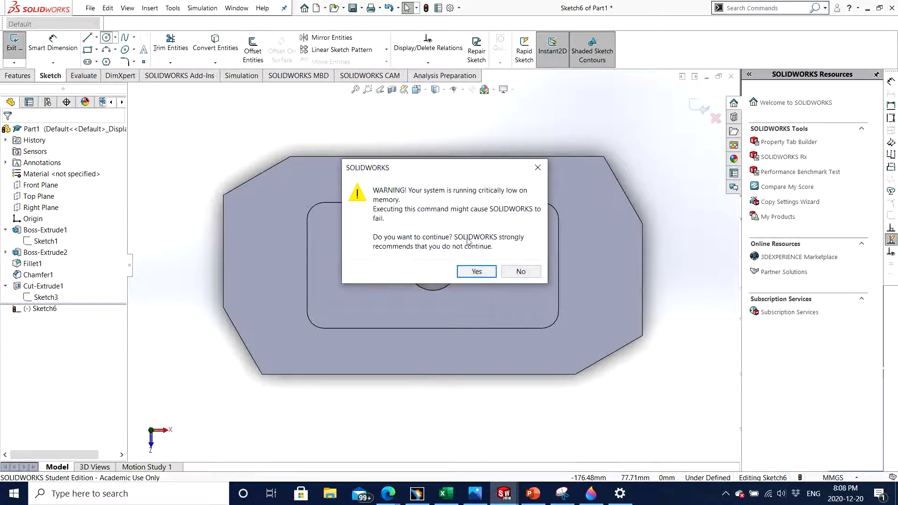
{"action": "left_click", "coordinate": [538, 169]}
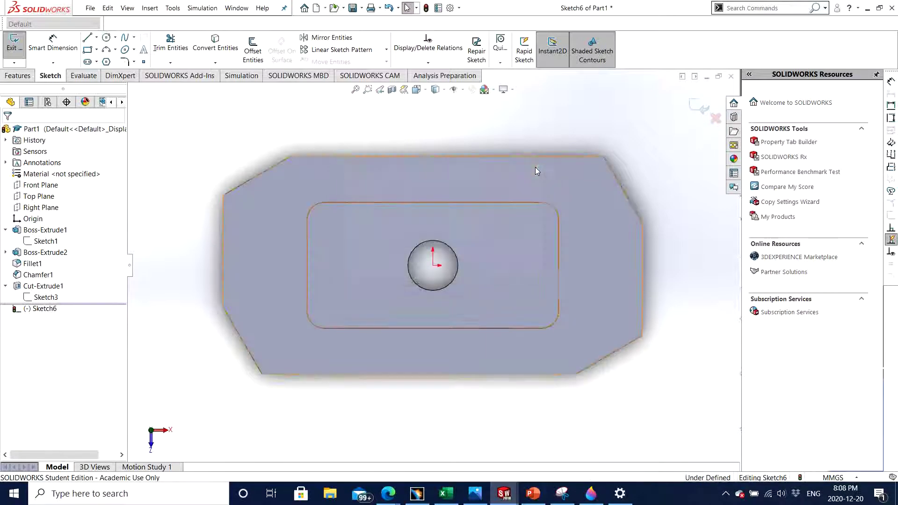
{"action": "left_click", "coordinate": [106, 38]}
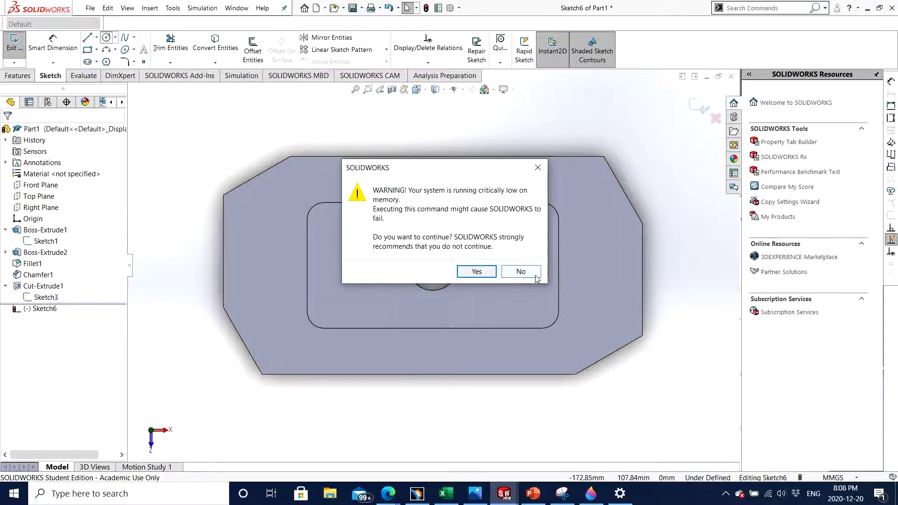
- Draw a Ø10 circle near the boss's upper-left rounded corner
{"action": "left_click", "coordinate": [491, 273]}
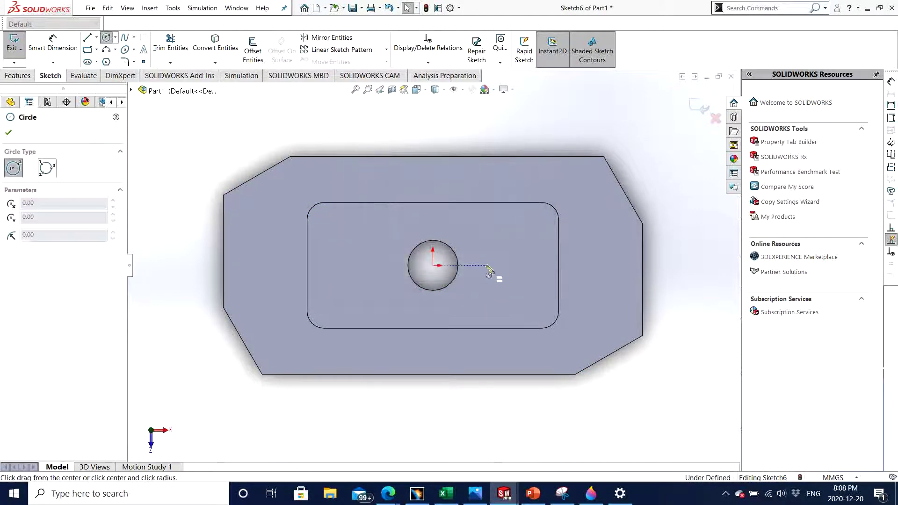
{"action": "left_click", "coordinate": [323, 219]}
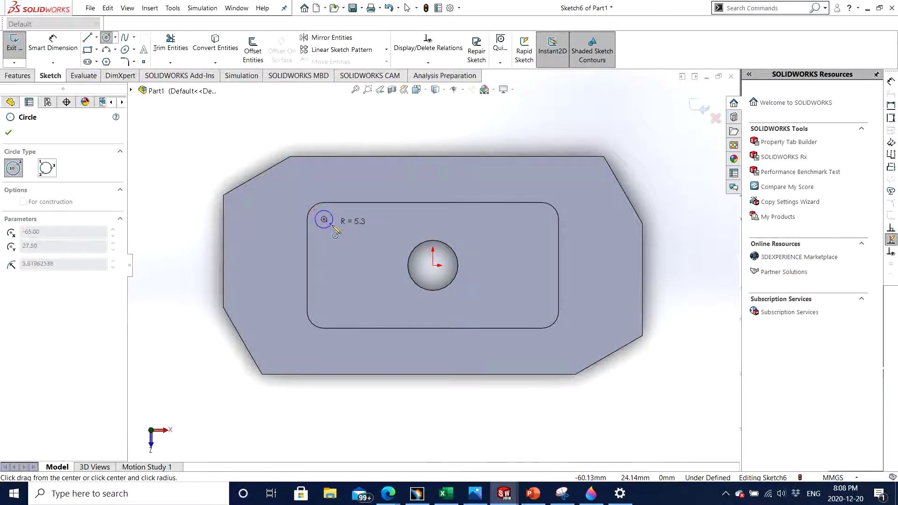
{"action": "left_click", "coordinate": [332, 226]}
{"action": "right_click_drag", "start_coordinate": [336, 229], "coordinate": [336, 221]}
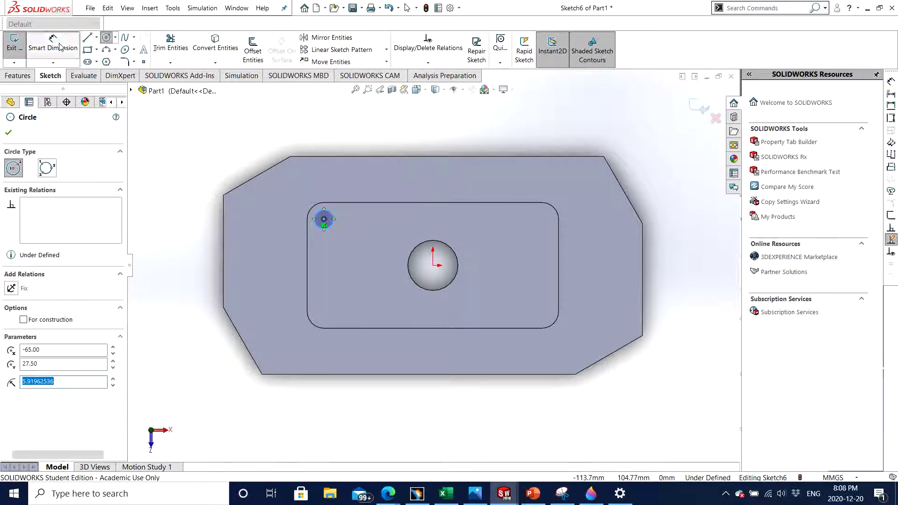
{"action": "left_click", "coordinate": [335, 221]}
{"action": "left_click", "coordinate": [195, 146]}
{"action": "type", "text": "10"}
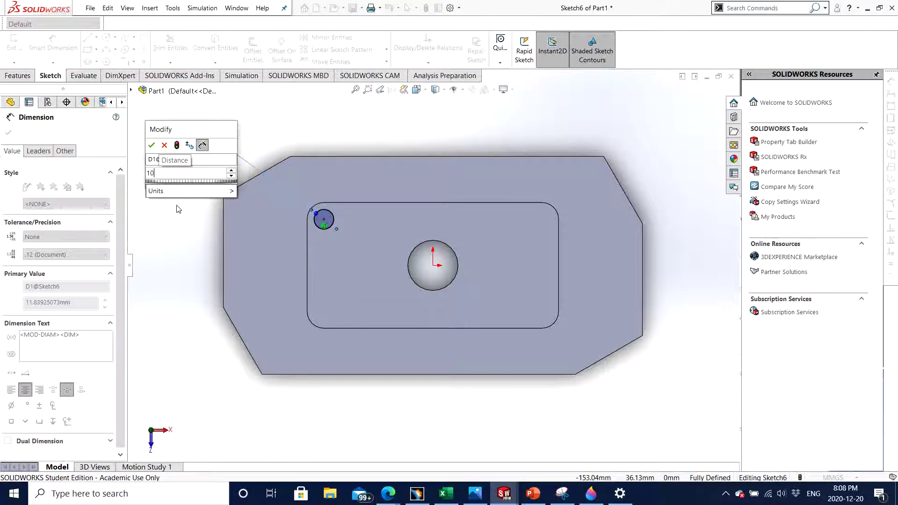
{"action": "key", "text": "Return"}
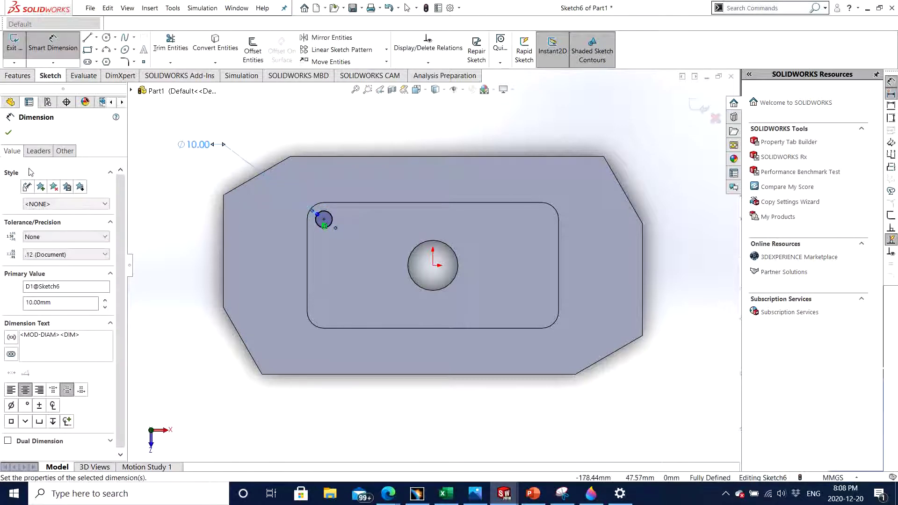
{"action": "left_click", "coordinate": [8, 135]}
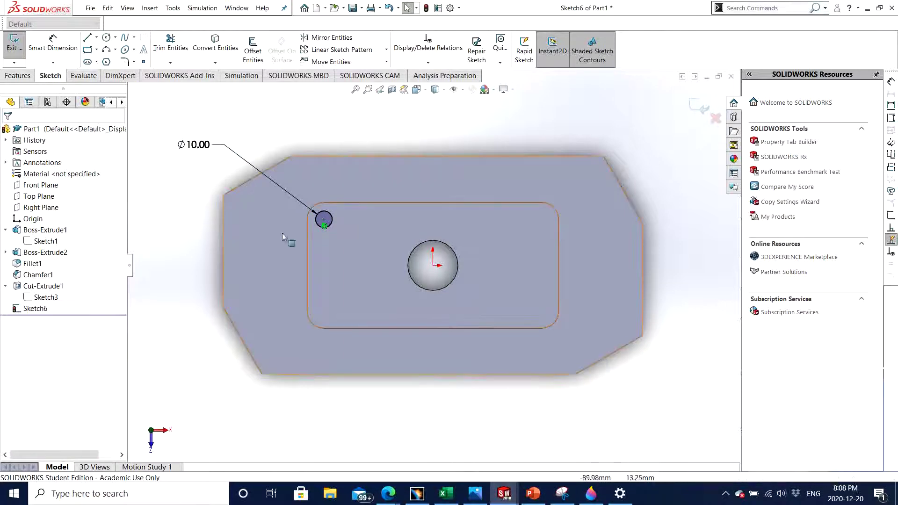
- Cut the circle 10 mm deep (Blind) as Cut-Extrude4 and view the hole
{"action": "middle_click_drag", "start_coordinate": [290, 235], "coordinate": [262, 196]}
{"action": "left_click", "coordinate": [19, 76]}
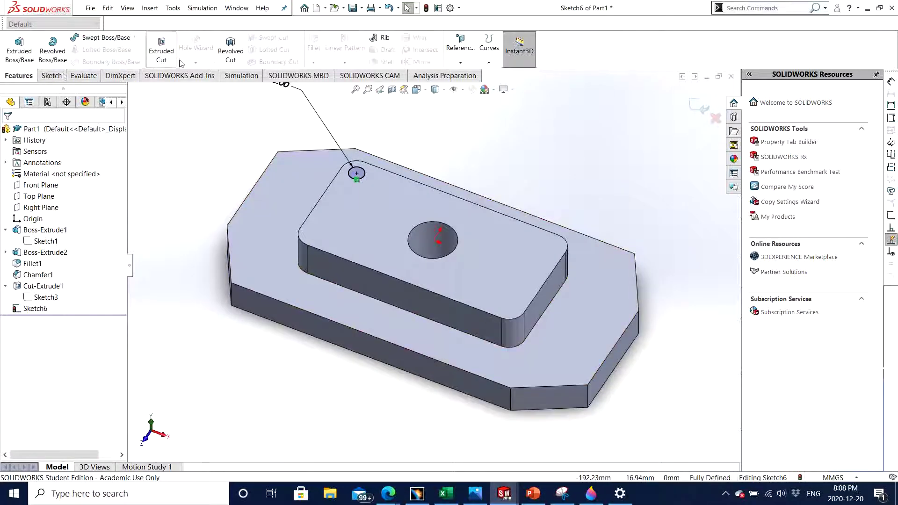
{"action": "left_click", "coordinate": [168, 44]}
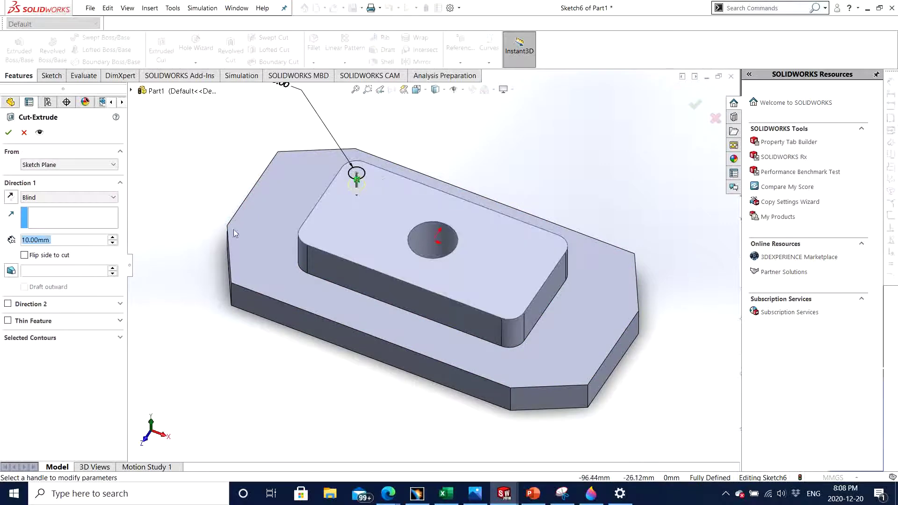
{"action": "left_click", "coordinate": [6, 133]}
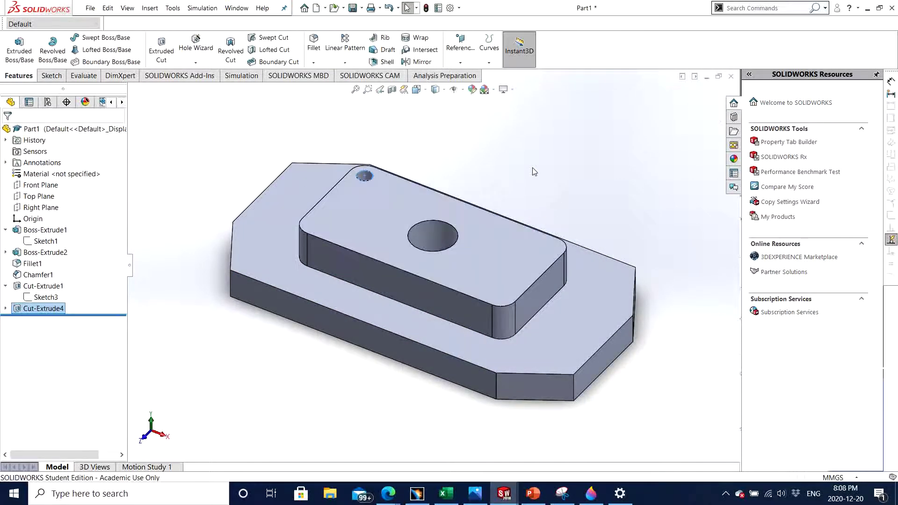
{"action": "middle_click_drag", "start_coordinate": [537, 234], "coordinate": [427, 257]}
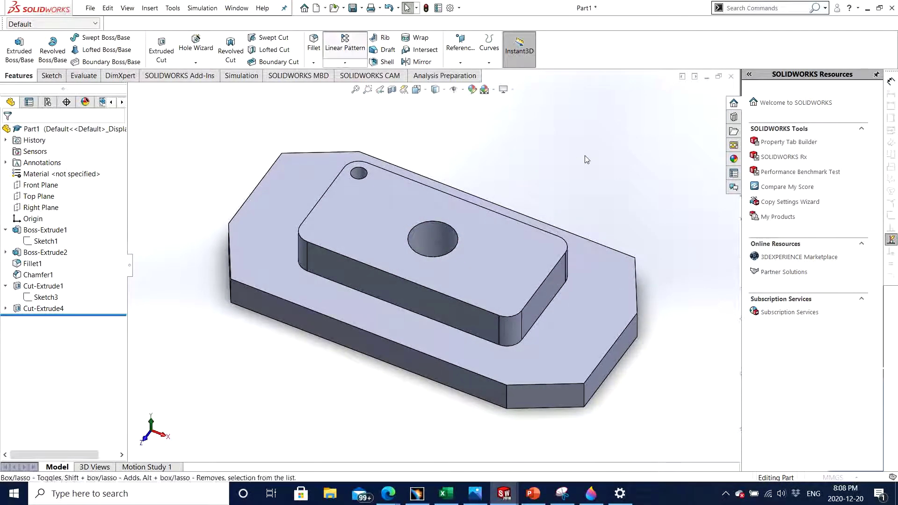
- Start a Linear Pattern on the block and orient the view toward the boss's top edges
{"action": "left_click", "coordinate": [345, 44]}
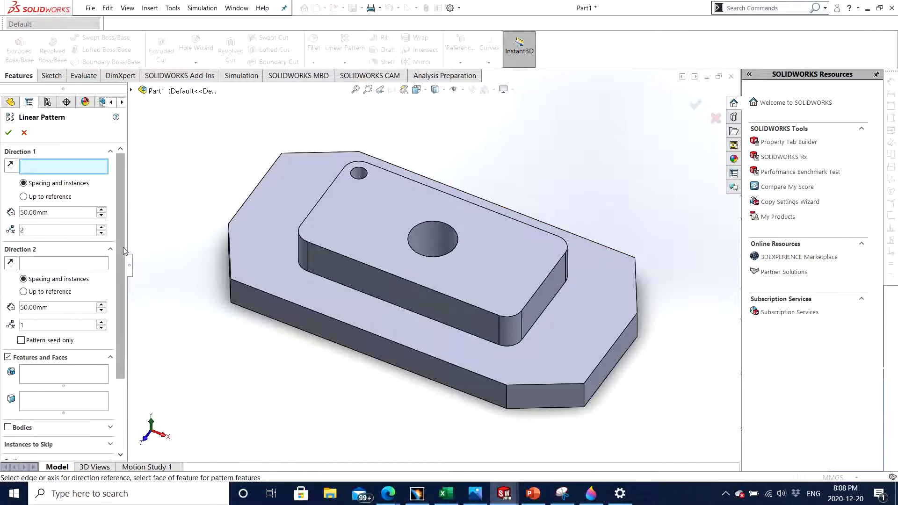
{"action": "left_click_drag", "start_coordinate": [122, 245], "coordinate": [137, 226]}
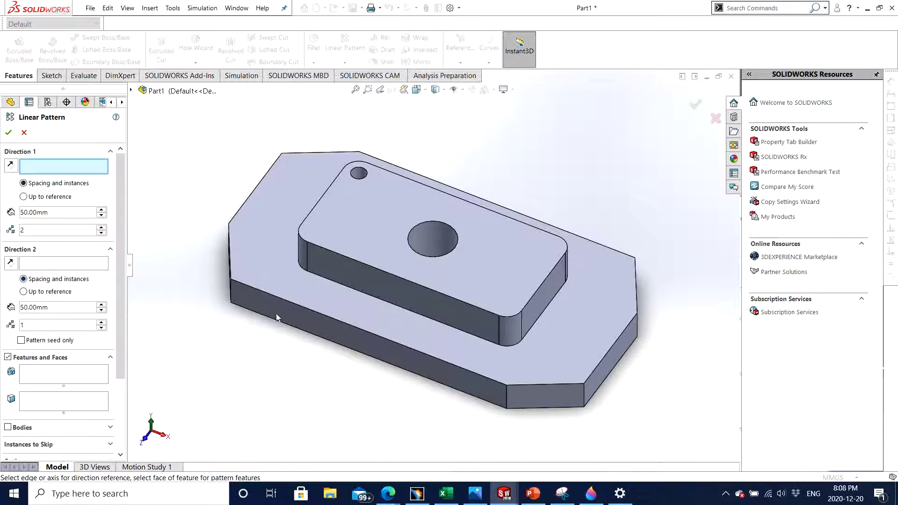
{"action": "middle_click_drag", "start_coordinate": [276, 313], "coordinate": [298, 331]}
{"action": "scroll", "coordinate": [341, 189], "scroll_direction": "down", "scroll_amount": 2}
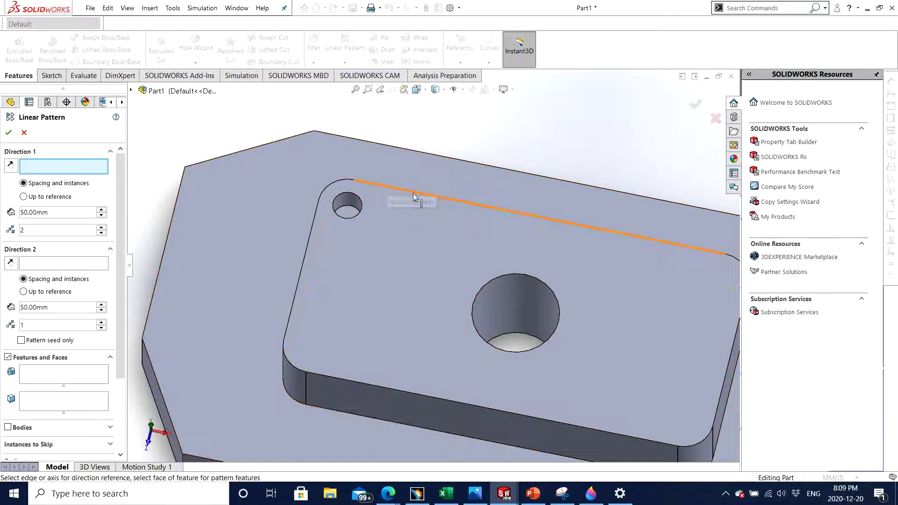
- In the Linear Pattern, pick the boss's top edge and left edge as Directions 1 and 2
{"action": "scroll", "coordinate": [402, 204], "scroll_direction": "down", "scroll_amount": 2}
{"action": "key", "text": "f"}
{"action": "middle_click_drag", "start_coordinate": [413, 230], "coordinate": [447, 291]}
{"action": "scroll", "coordinate": [427, 257], "scroll_direction": "down", "scroll_amount": 3}
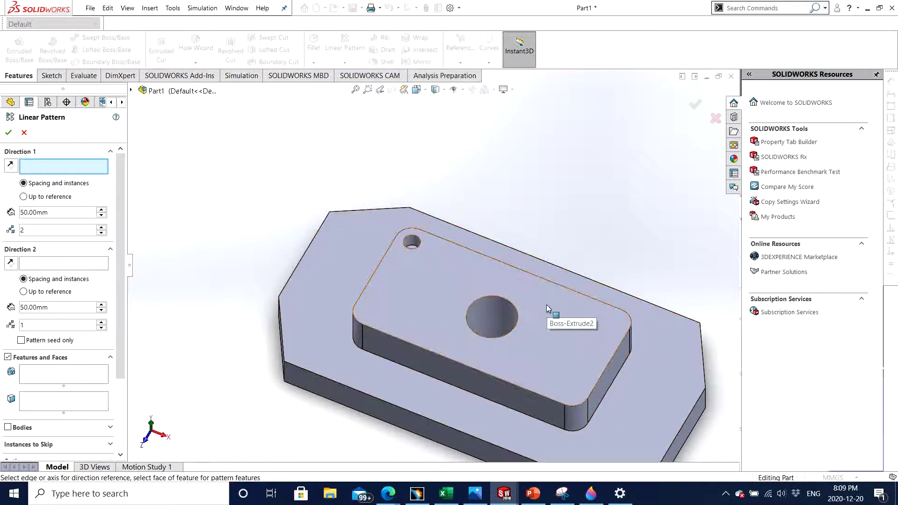
{"action": "left_click", "coordinate": [458, 247]}
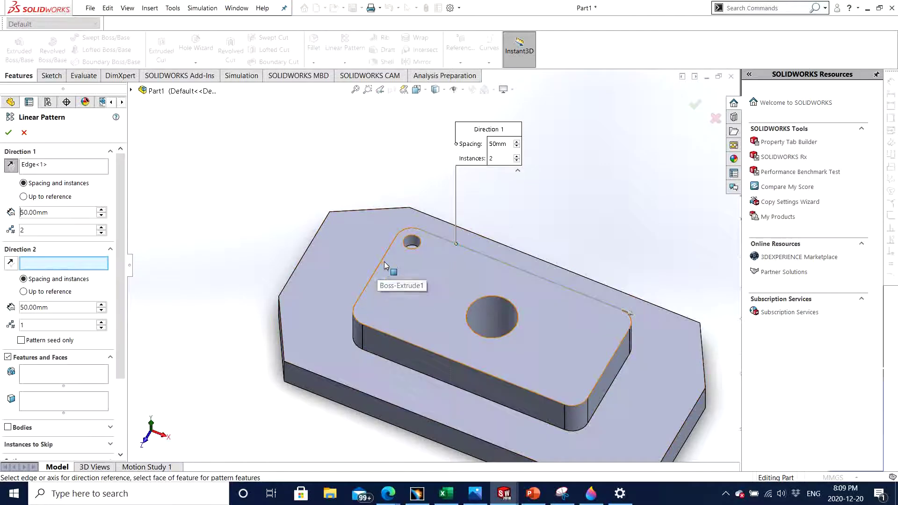
{"action": "scroll", "coordinate": [391, 318], "scroll_direction": "up", "scroll_amount": 3}
{"action": "scroll", "coordinate": [414, 276], "scroll_direction": "down", "scroll_amount": 4}
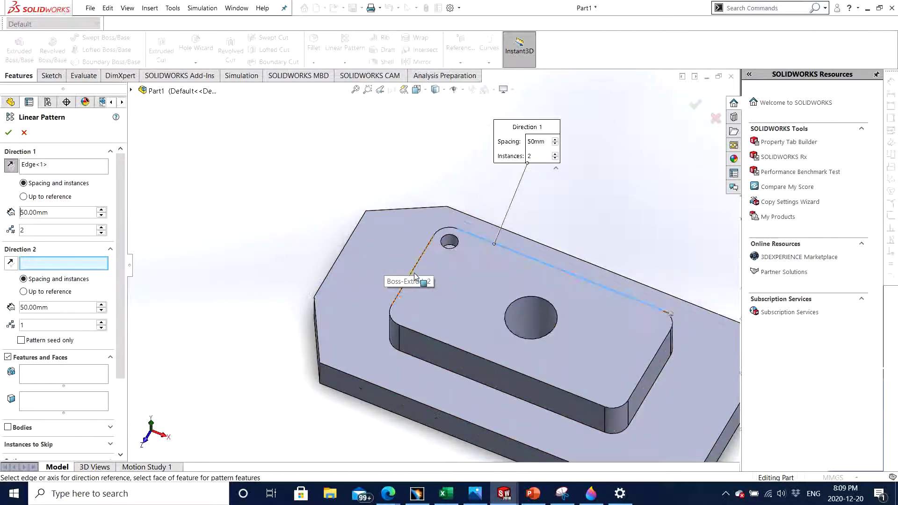
{"action": "scroll", "coordinate": [415, 276], "scroll_direction": "down", "scroll_amount": 2}
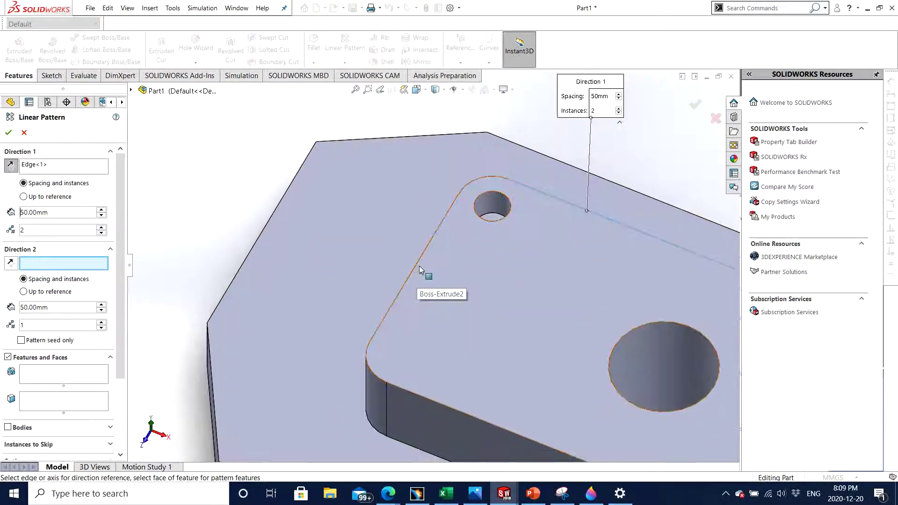
{"action": "left_click", "coordinate": [430, 245]}
- Expand the part's flyout feature tree over the model
{"action": "scroll", "coordinate": [408, 242], "scroll_direction": "up", "scroll_amount": 4}
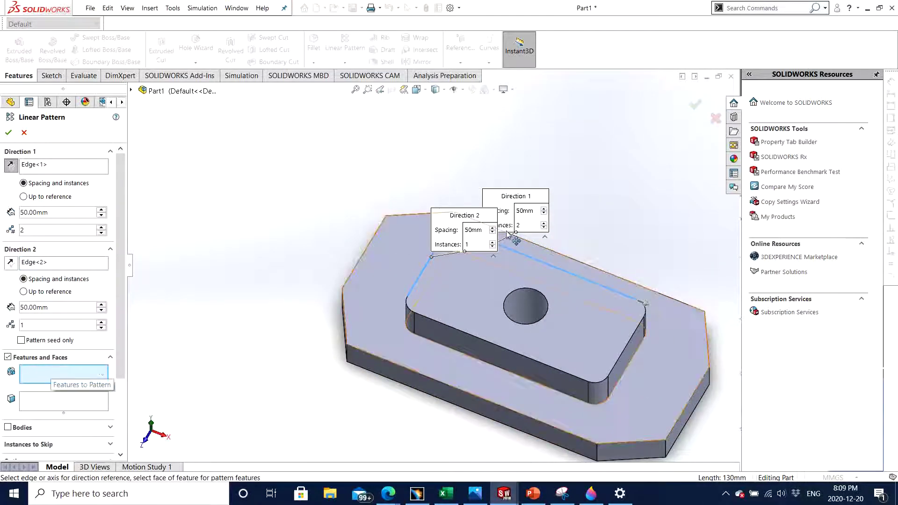
{"action": "scroll", "coordinate": [488, 183], "scroll_direction": "down", "scroll_amount": 3}
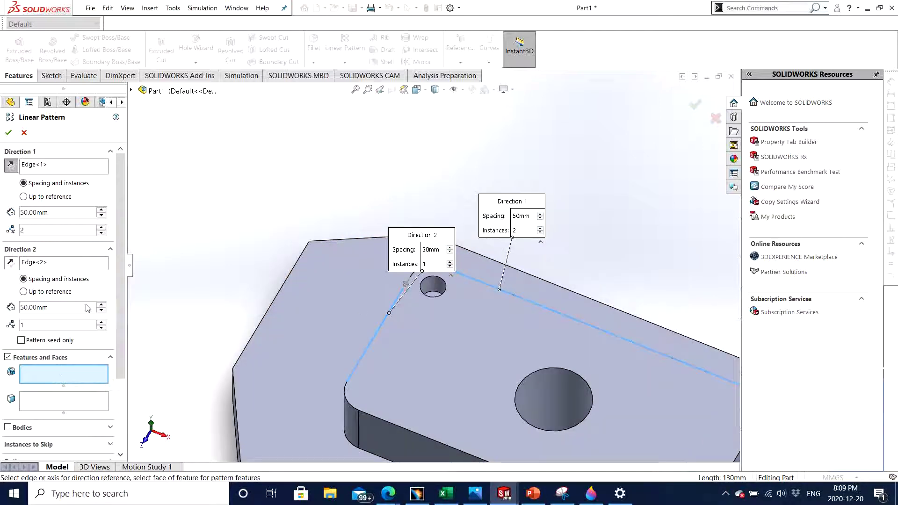
{"action": "left_click", "coordinate": [132, 91]}
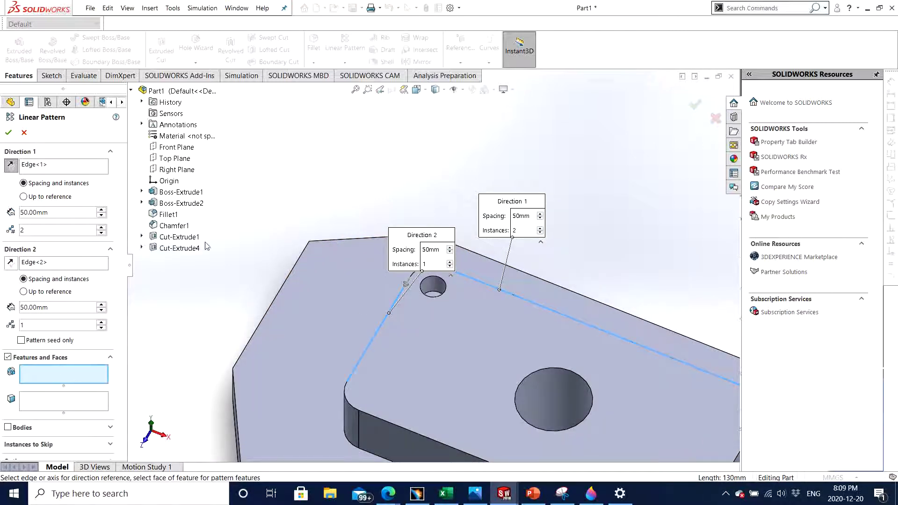
- Choose Cut-Extrude4 as the feature to pattern and move both direction callouts clear of the model
{"action": "left_click", "coordinate": [178, 248]}
{"action": "scroll", "coordinate": [284, 178], "scroll_direction": "up", "scroll_amount": 2}
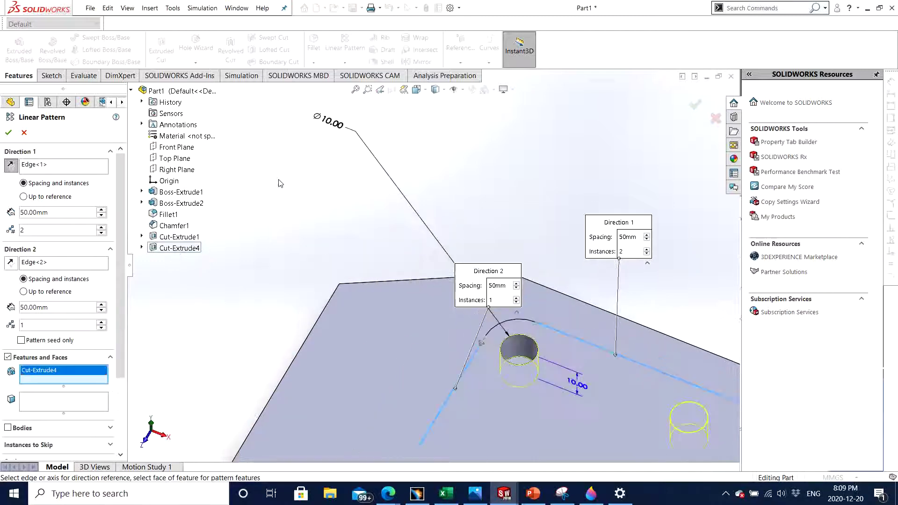
{"action": "scroll", "coordinate": [280, 205], "scroll_direction": "up", "scroll_amount": 2}
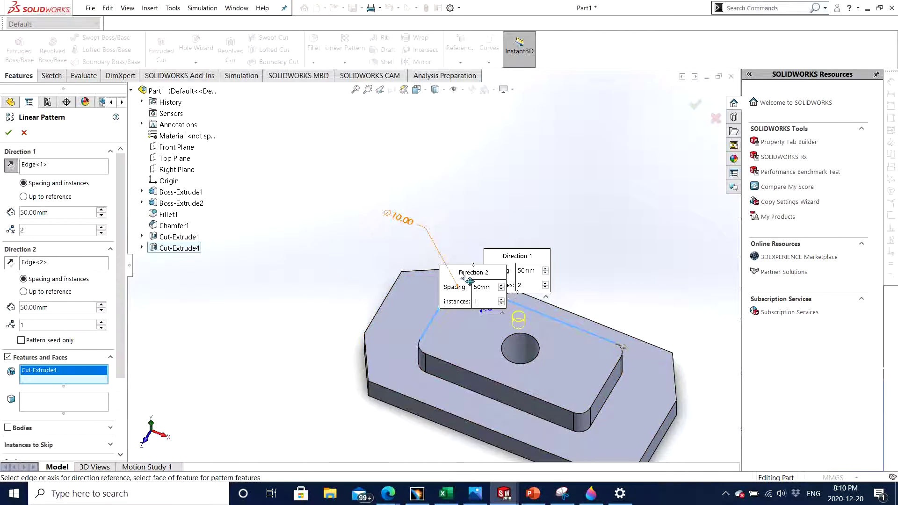
{"action": "left_click_drag", "start_coordinate": [463, 274], "coordinate": [362, 199]}
{"action": "left_click_drag", "start_coordinate": [506, 251], "coordinate": [551, 182]}
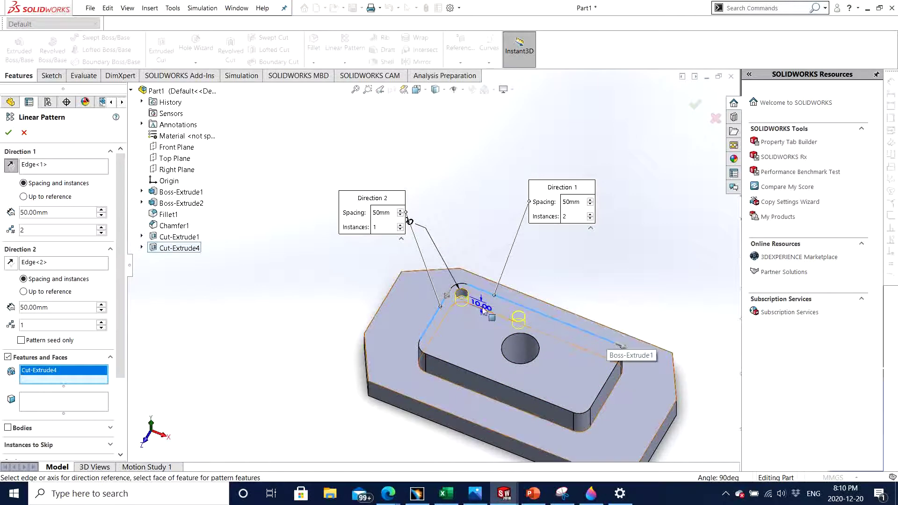
- Reverse the second pattern direction
{"action": "scroll", "coordinate": [675, 401], "scroll_direction": "down", "scroll_amount": 5}
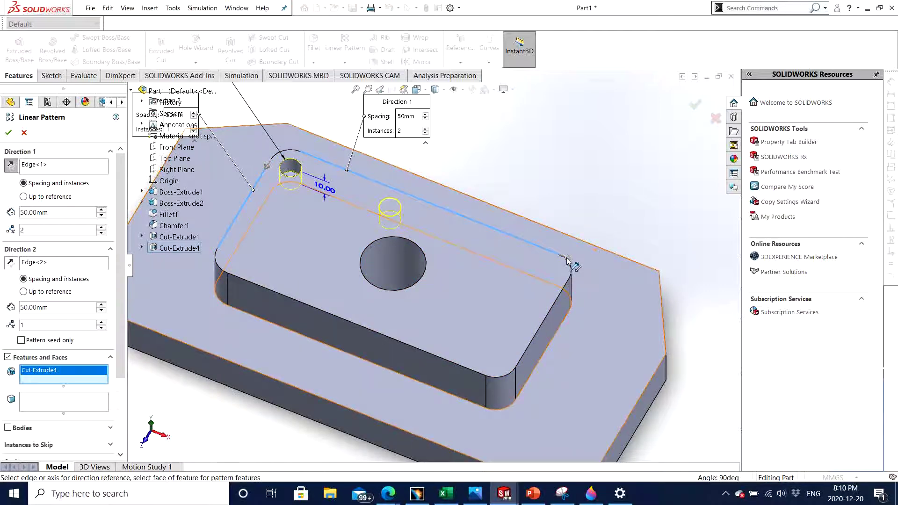
{"action": "scroll", "coordinate": [442, 226], "scroll_direction": "up", "scroll_amount": 3}
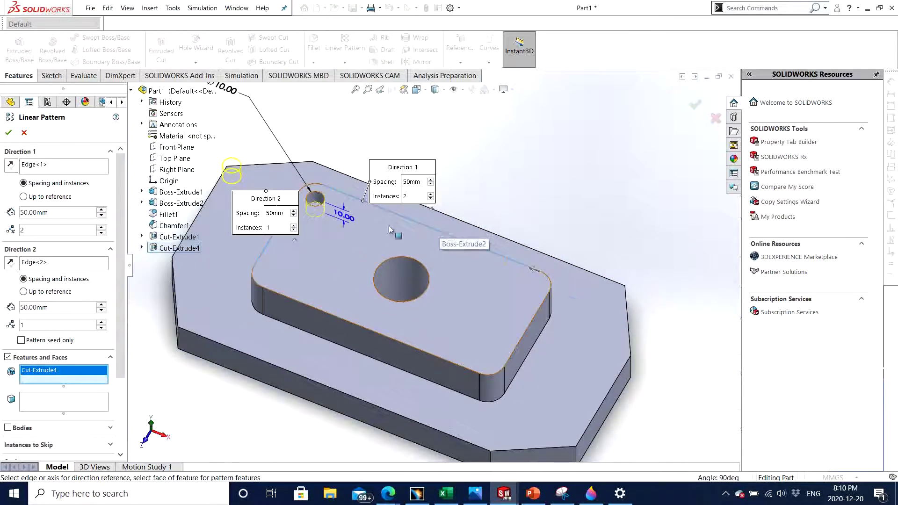
{"action": "scroll", "coordinate": [289, 191], "scroll_direction": "down", "scroll_amount": 5}
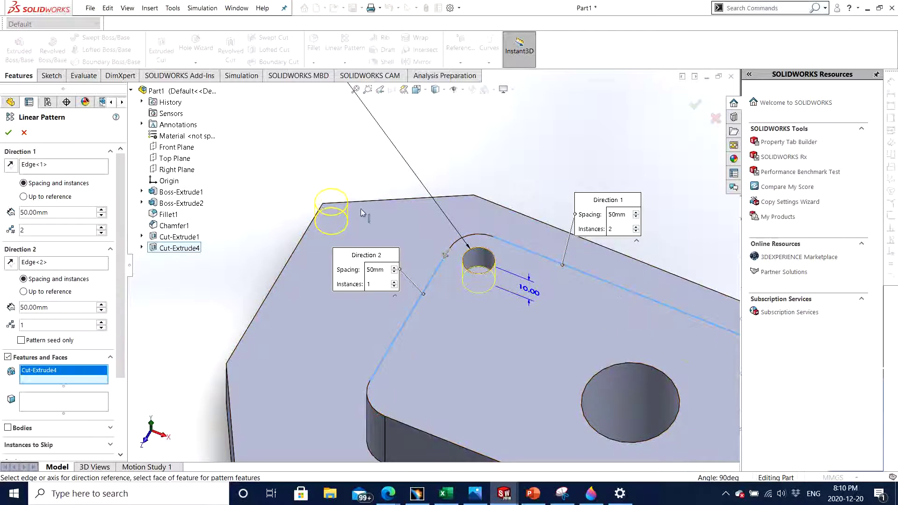
{"action": "left_click", "coordinate": [446, 257]}
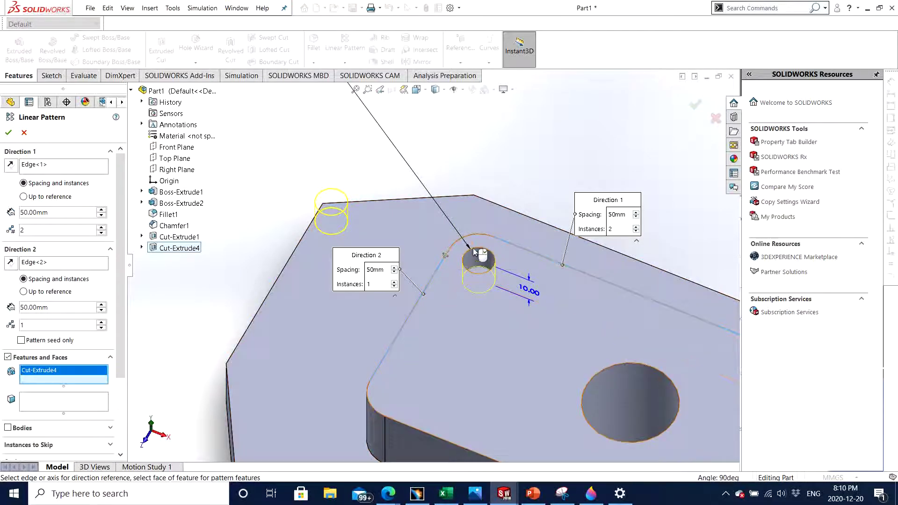
{"action": "scroll", "coordinate": [491, 262], "scroll_direction": "down", "scroll_amount": 3}
{"action": "scroll", "coordinate": [328, 318], "scroll_direction": "up", "scroll_amount": 3}
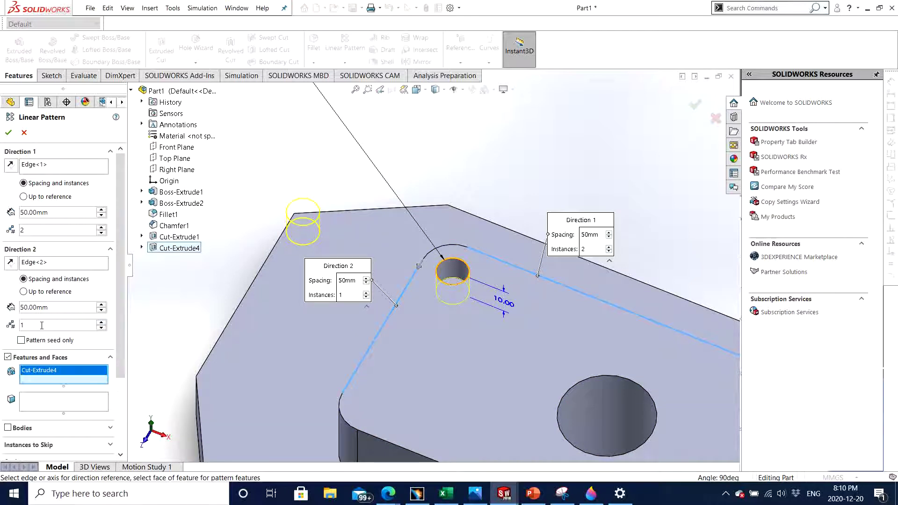
- Keep Direction 2 on its original side and reverse Direction 1 toward the part's centre
{"action": "left_click", "coordinate": [102, 324]}
{"action": "scroll", "coordinate": [389, 271], "scroll_direction": "up", "scroll_amount": 2}
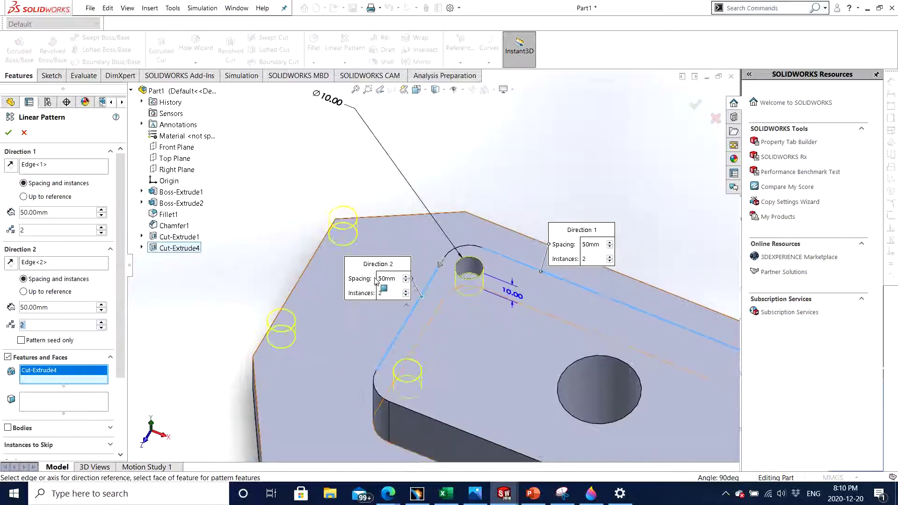
{"action": "scroll", "coordinate": [376, 281], "scroll_direction": "up", "scroll_amount": 1}
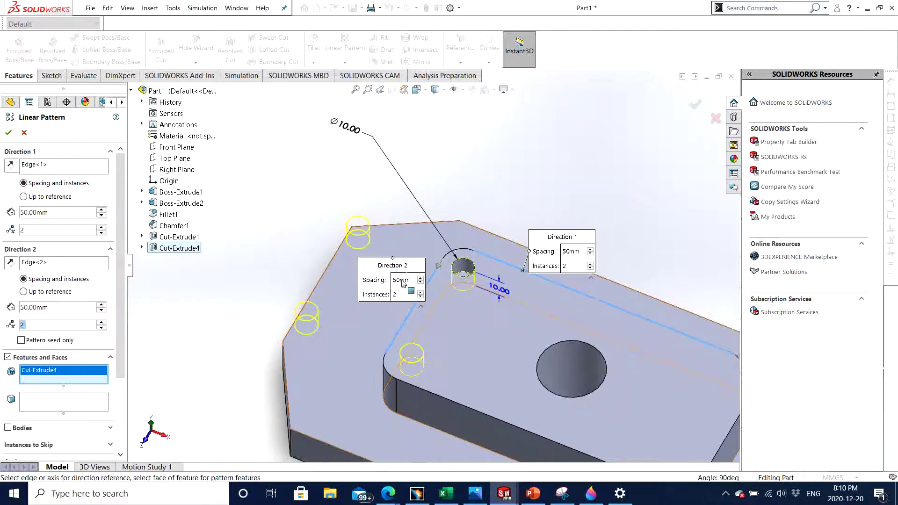
{"action": "left_click", "coordinate": [442, 270]}
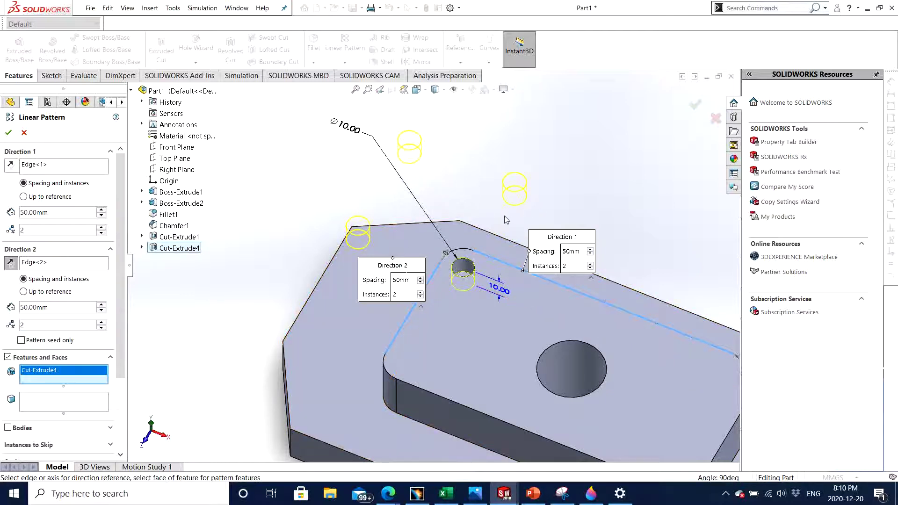
{"action": "left_click", "coordinate": [446, 255]}
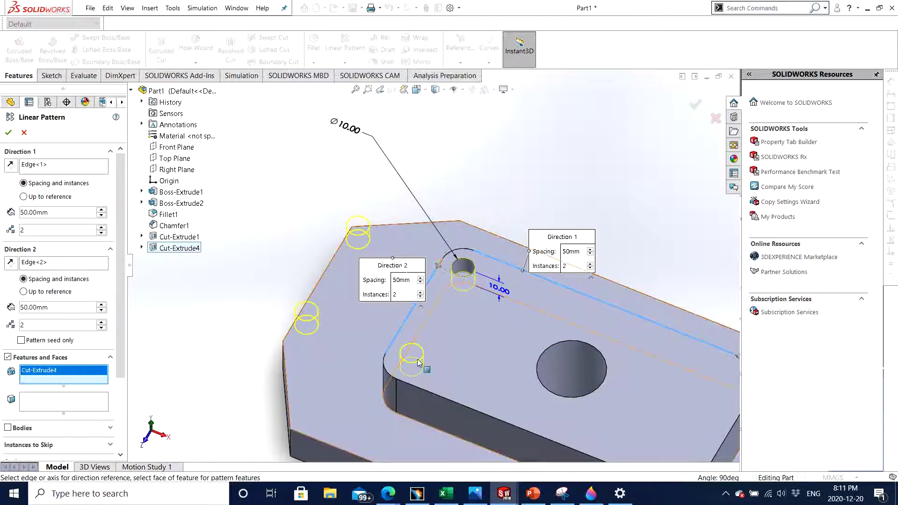
{"action": "scroll", "coordinate": [421, 365], "scroll_direction": "up", "scroll_amount": 4}
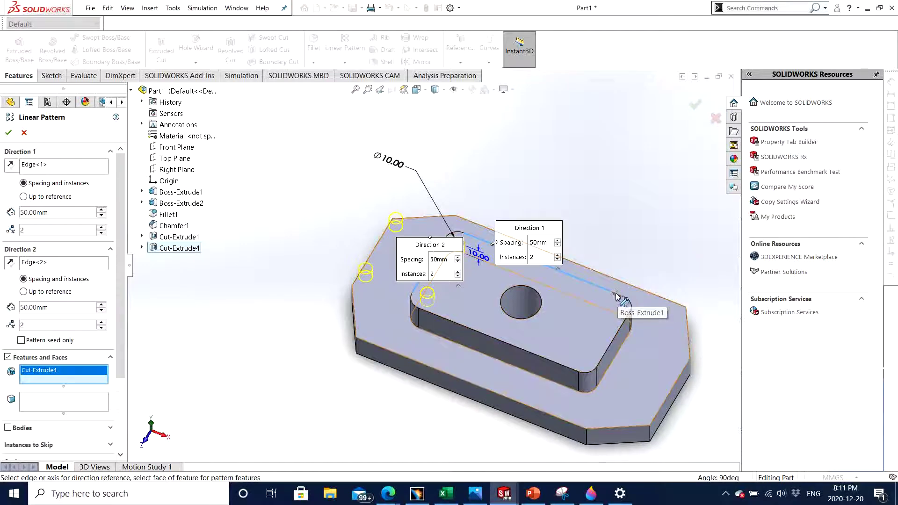
{"action": "left_click", "coordinate": [619, 297]}
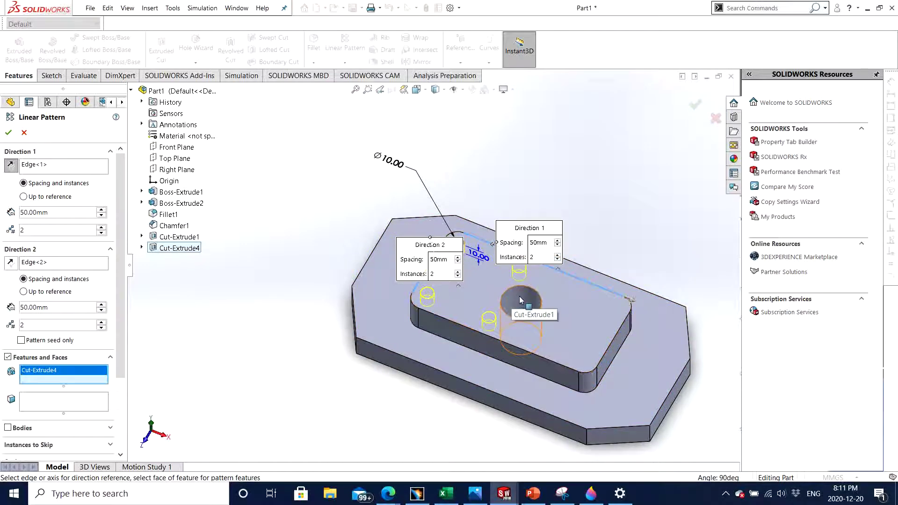
- Raise the Direction 1 spacing to 120 mm
{"action": "left_click", "coordinate": [102, 210]}
{"action": "left_click", "coordinate": [101, 210]}
{"action": "left_click", "coordinate": [102, 210]}
{"action": "left_click", "coordinate": [101, 210]}
{"action": "left_click", "coordinate": [101, 210]}
{"action": "left_click", "coordinate": [102, 210]}
{"action": "left_click", "coordinate": [101, 210]}
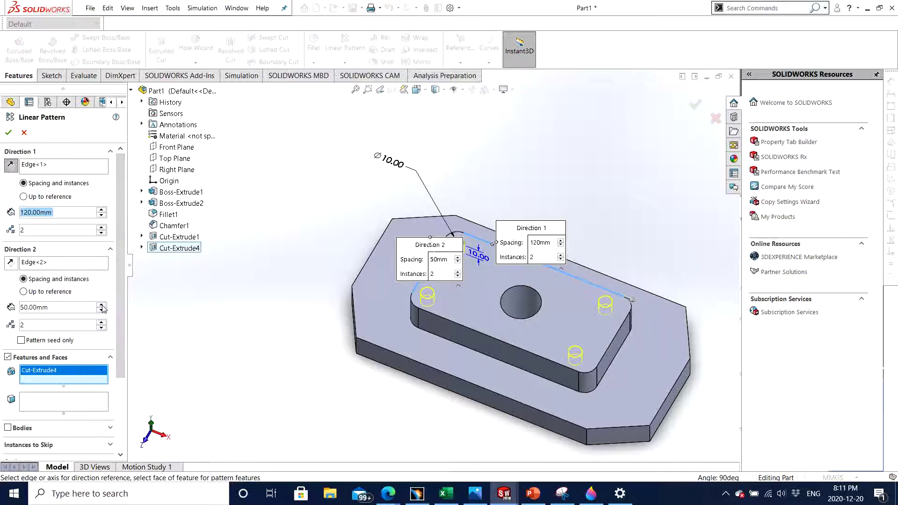
- Set Direction 2 to 50 mm spacing with 2 instances, previewing holes at the boss corners
{"action": "left_click", "coordinate": [102, 323]}
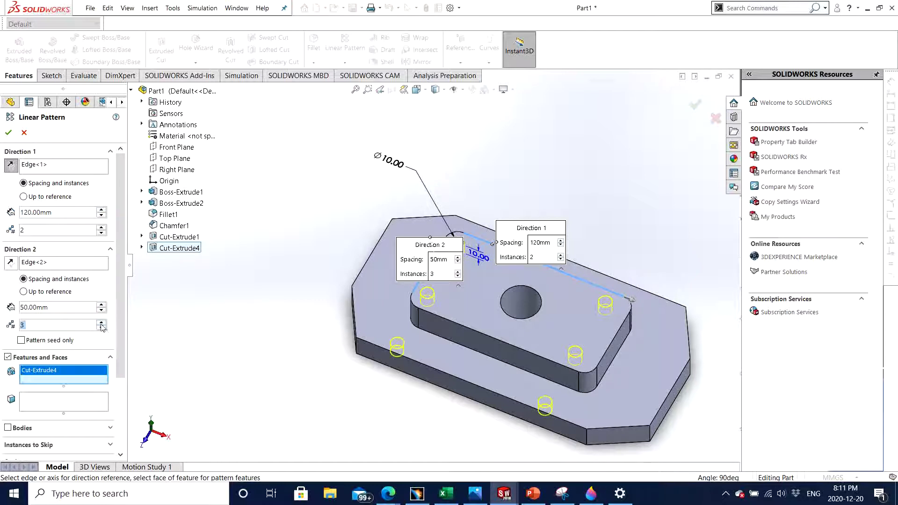
{"action": "left_click", "coordinate": [102, 329]}
{"action": "left_click", "coordinate": [101, 311]}
{"action": "left_click", "coordinate": [102, 311]}
{"action": "left_click", "coordinate": [101, 312]}
{"action": "left_click", "coordinate": [101, 311]}
{"action": "left_click", "coordinate": [101, 305]}
{"action": "left_click", "coordinate": [102, 305]}
{"action": "left_click", "coordinate": [102, 329]}
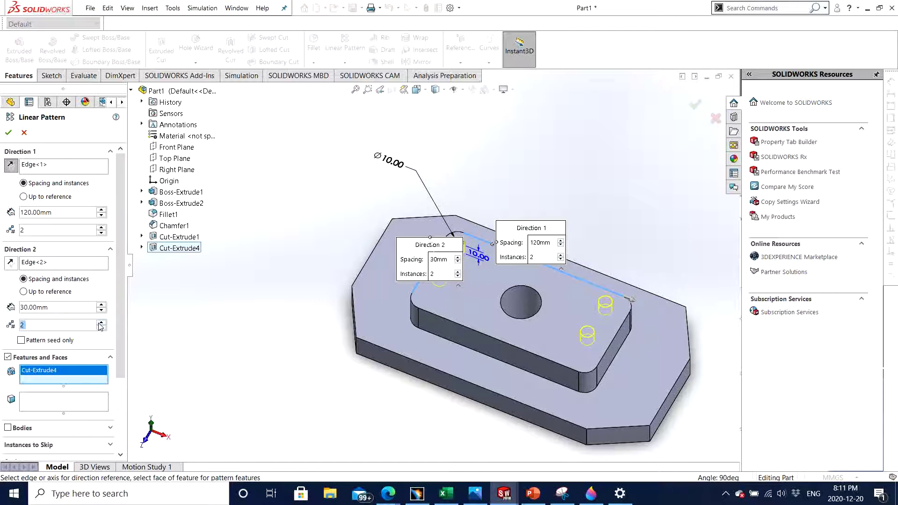
{"action": "left_click", "coordinate": [100, 322]}
{"action": "left_click", "coordinate": [101, 305]}
{"action": "left_click", "coordinate": [102, 305]}
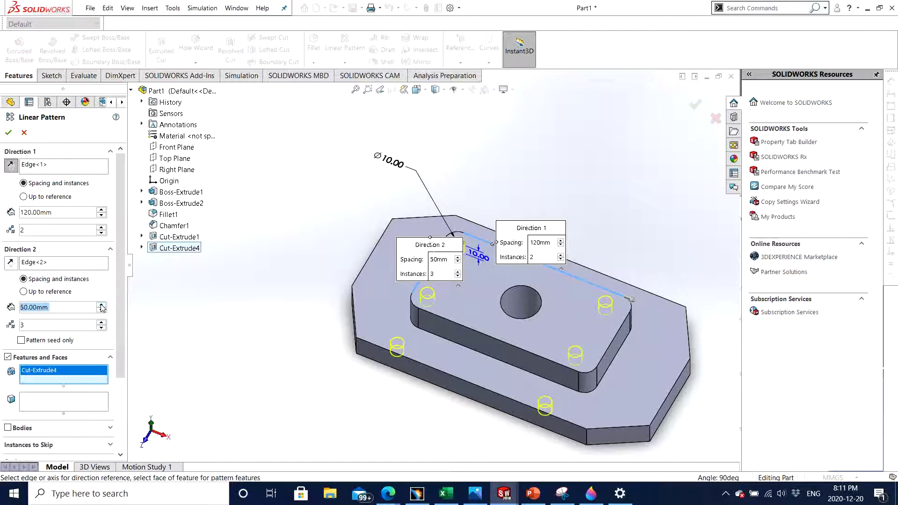
{"action": "left_click", "coordinate": [102, 328]}
{"action": "left_click", "coordinate": [102, 328]}
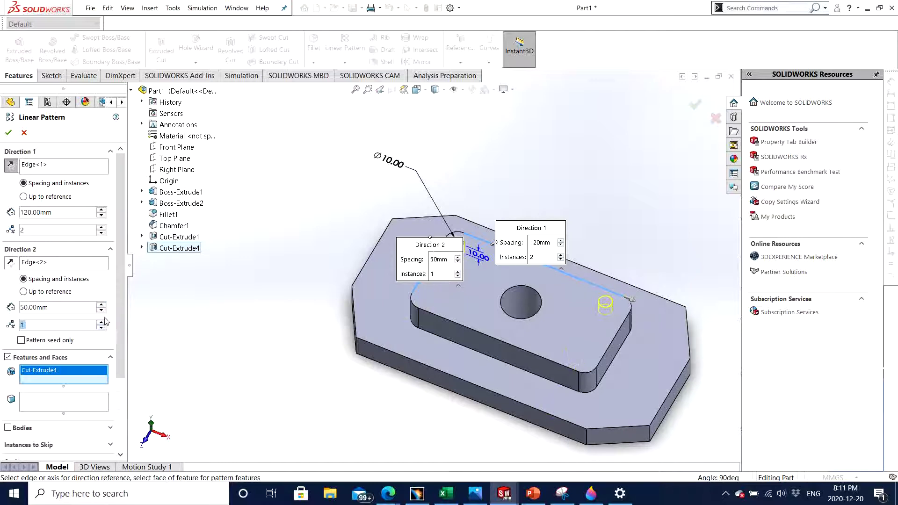
{"action": "left_click", "coordinate": [101, 321]}
{"action": "middle_click_drag", "start_coordinate": [355, 323], "coordinate": [331, 315]}
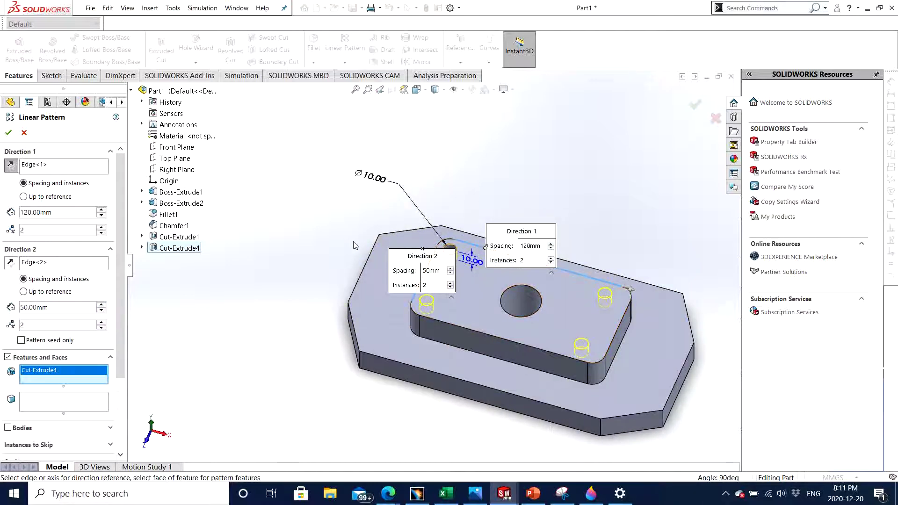
- Accept LPattern1 past the low-memory warning, inspect the four corner holes, then switch to the Part2 washer
{"action": "left_click", "coordinate": [9, 133]}
{"action": "left_click", "coordinate": [477, 271]}
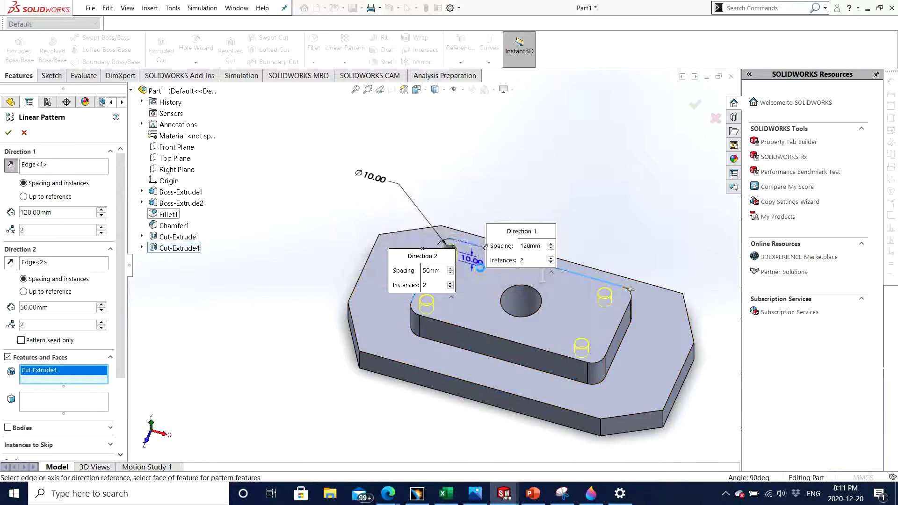
{"action": "mouse_move", "coordinate": [458, 181]}
{"action": "middle_mouse_down"}
{"action": "mouse_move", "coordinate": [461, 303]}
{"action": "mouse_move", "coordinate": [427, 327]}
{"action": "mouse_move", "coordinate": [465, 308]}
{"action": "mouse_move", "coordinate": [650, 394]}
{"action": "mouse_move", "coordinate": [596, 361]}
{"action": "mouse_move", "coordinate": [514, 381]}
{"action": "mouse_move", "coordinate": [470, 376]}
{"action": "middle_mouse_up"}
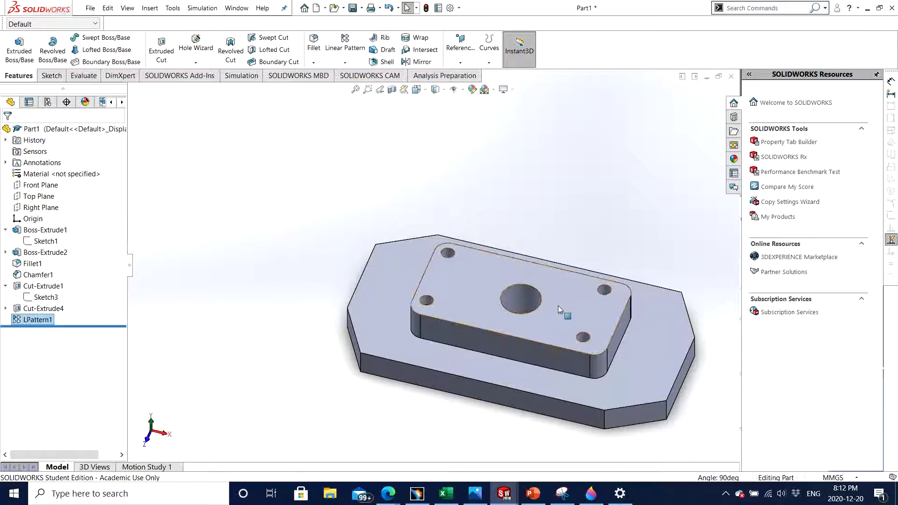
{"action": "mouse_move", "coordinate": [501, 495]}
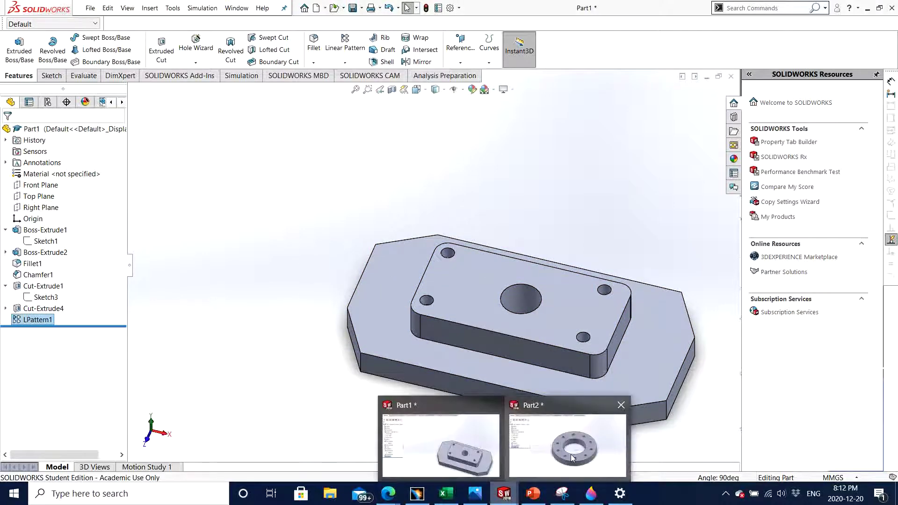
{"action": "left_click", "coordinate": [570, 450]}
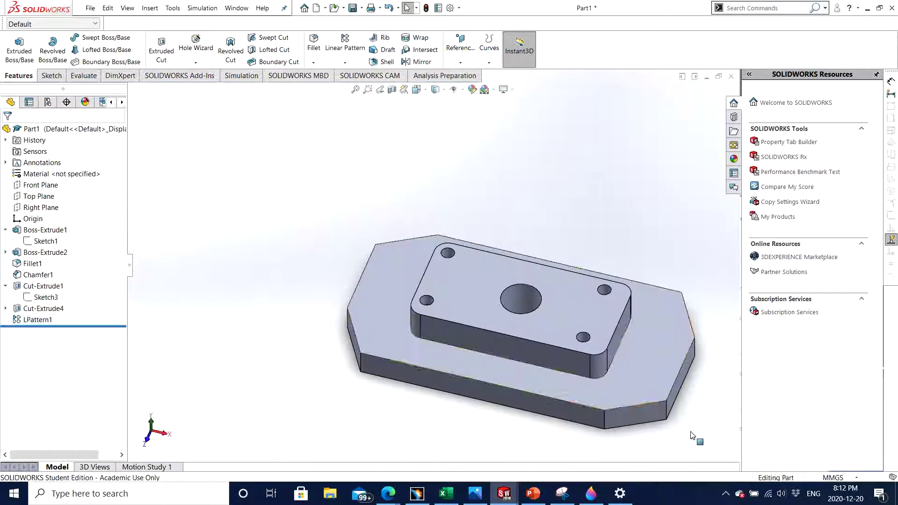